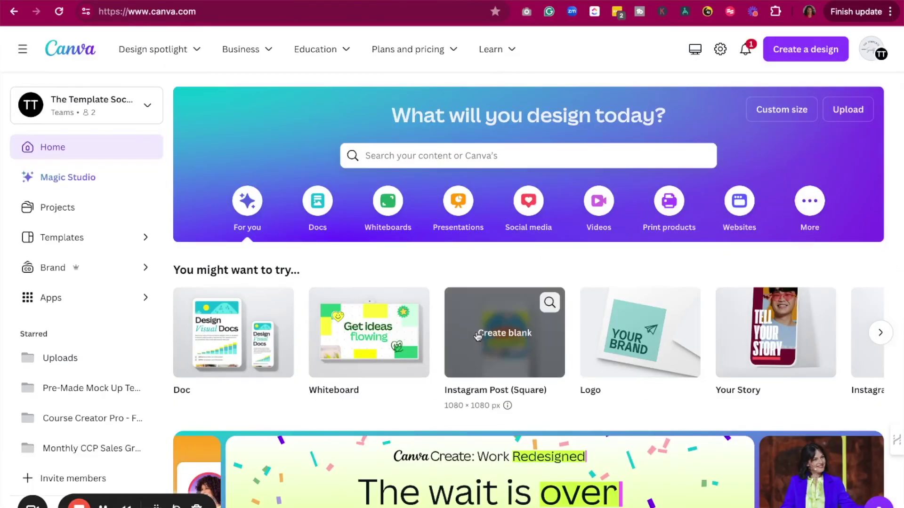
- Create a blank Doc and insert the generated list of 30 social media tips, strategies and motivational quotes into it
click(237, 336)
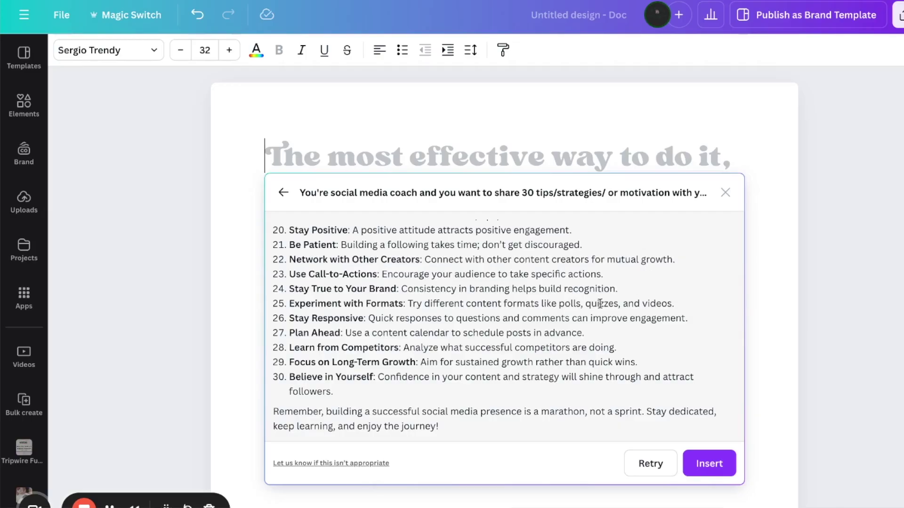
scroll(600, 303, up, 7)
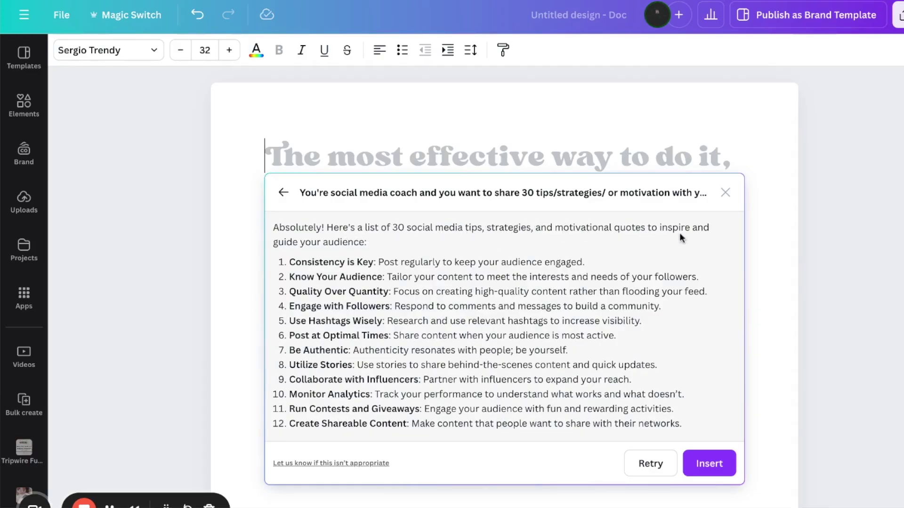
scroll(307, 242, down, 7)
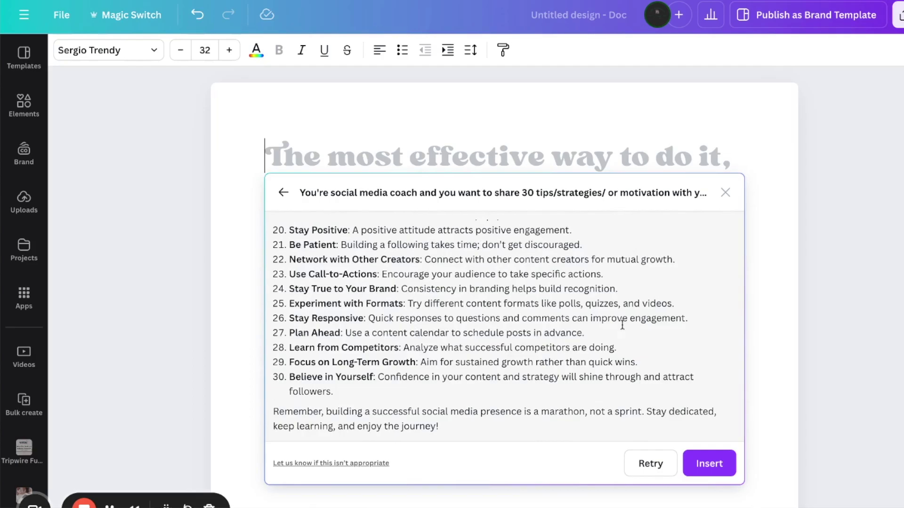
click(709, 463)
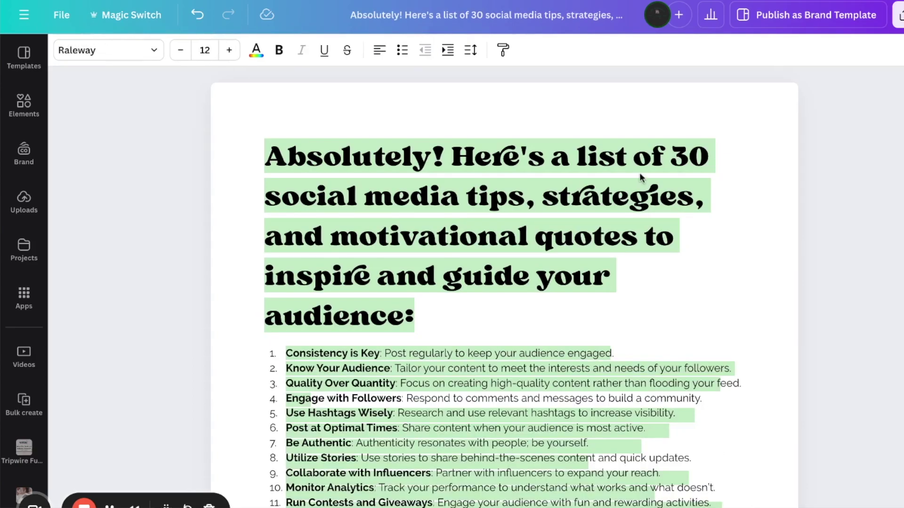
scroll(639, 172, down, 8)
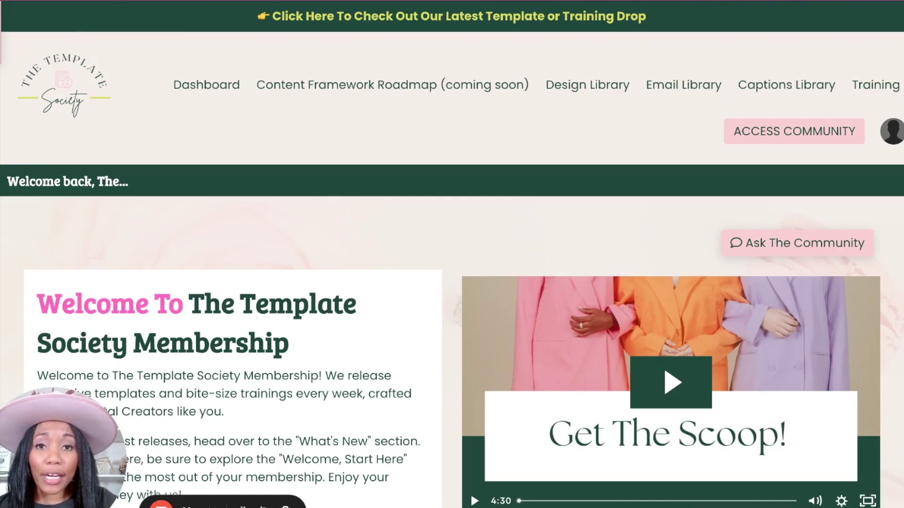
- Look over The Template Society membership dashboard and its monthly release schedule, and open the Design Library
scroll(470, 424, down, 3)
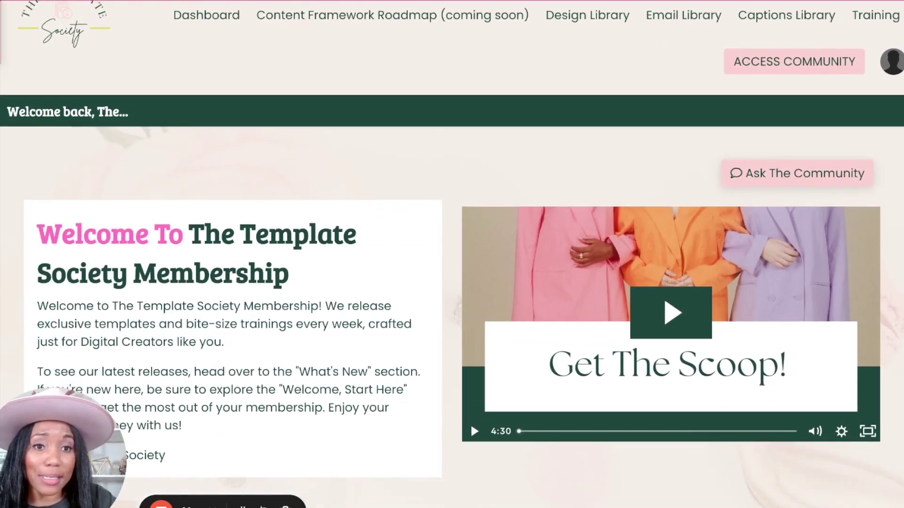
scroll(452, 254, down, 5)
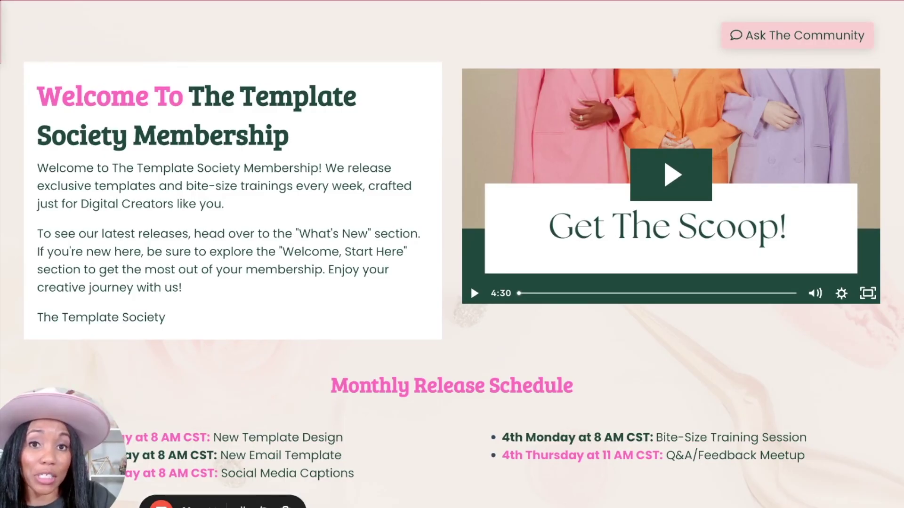
scroll(470, 285, down, 12)
scroll(736, 283, down, 4)
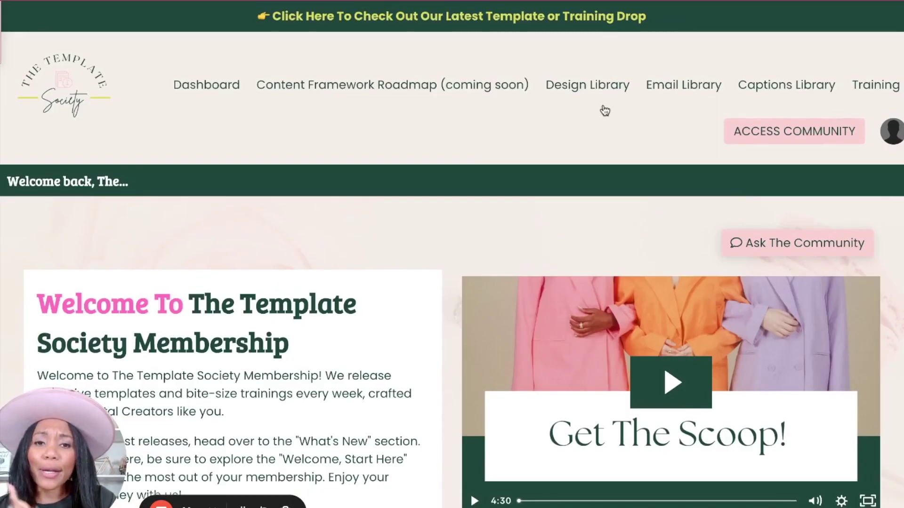
click(584, 91)
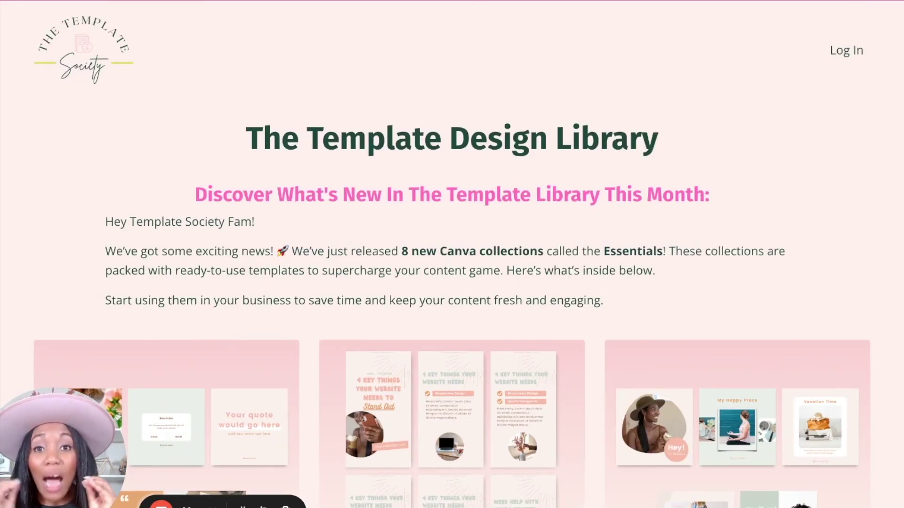
- Review the new Canva collections in the Template Design Library and open the Social Media Graphics category
scroll(444, 429, down, 6)
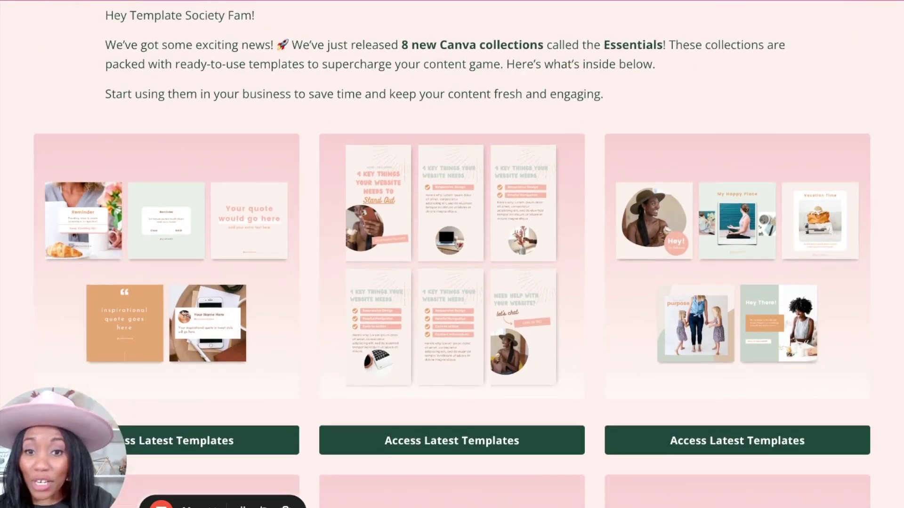
scroll(452, 254, down, 2)
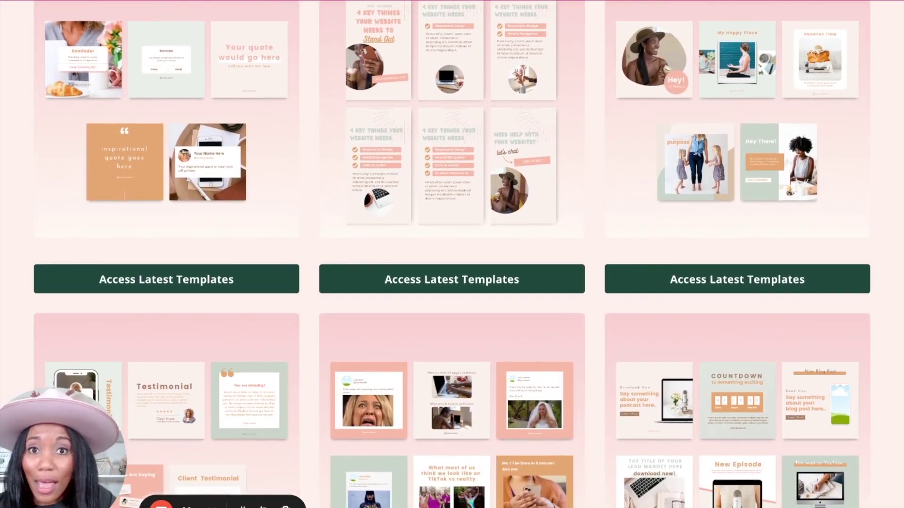
scroll(445, 61, down, 2)
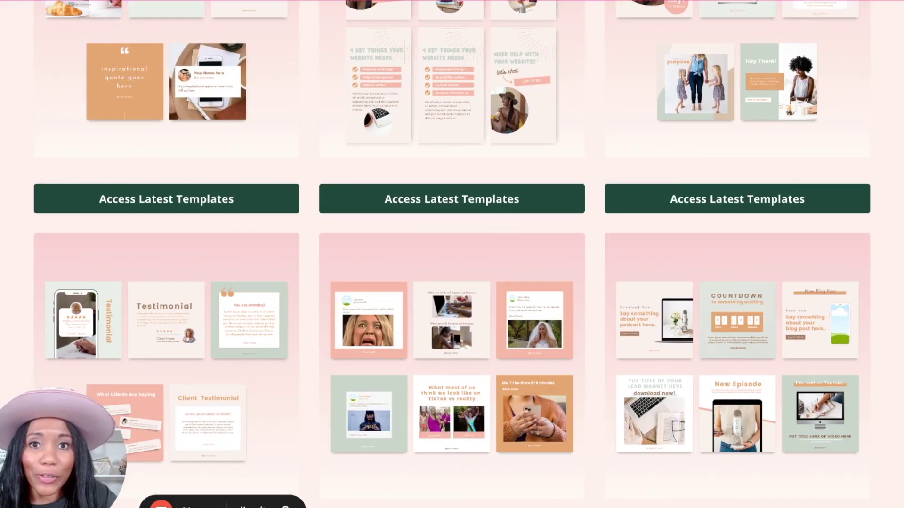
scroll(452, 254, down, 10)
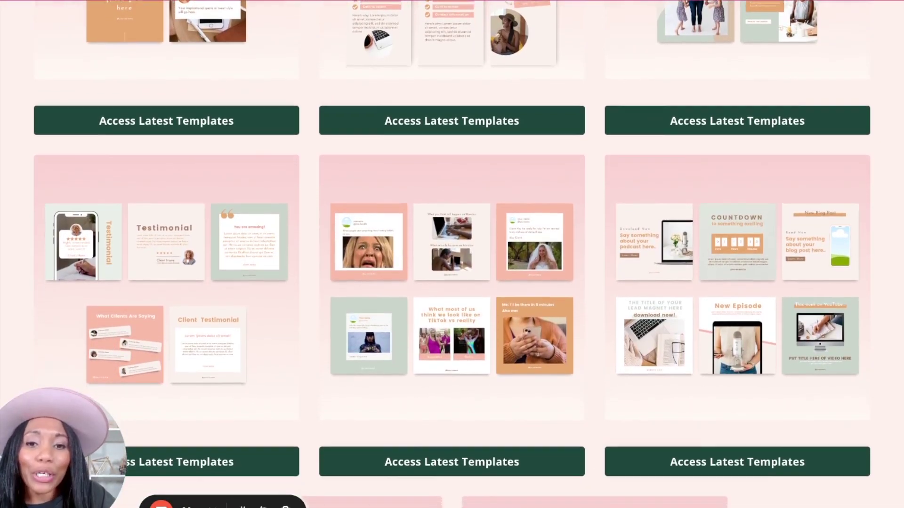
scroll(452, 254, down, 10)
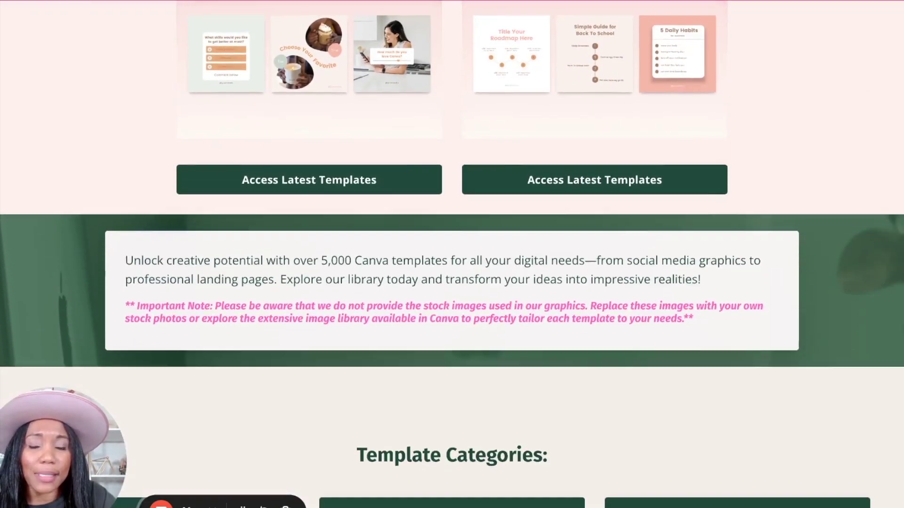
scroll(789, 121, down, 1)
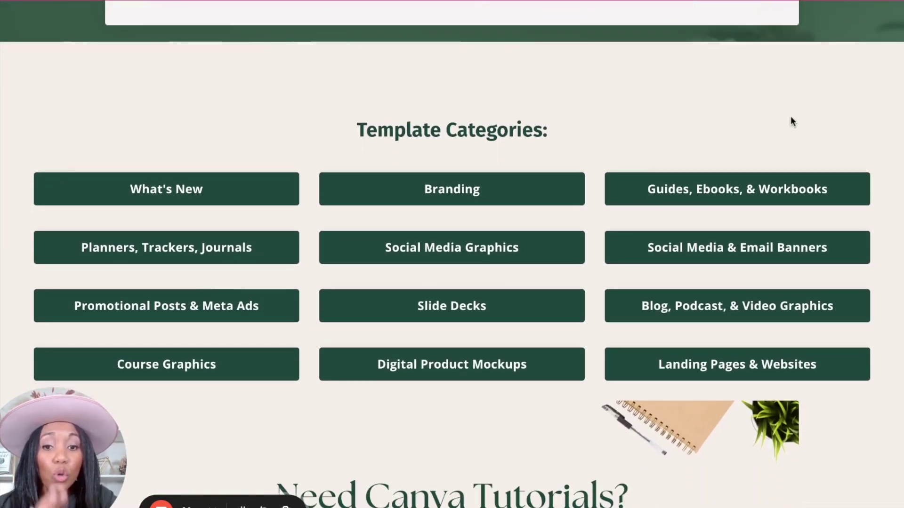
click(480, 249)
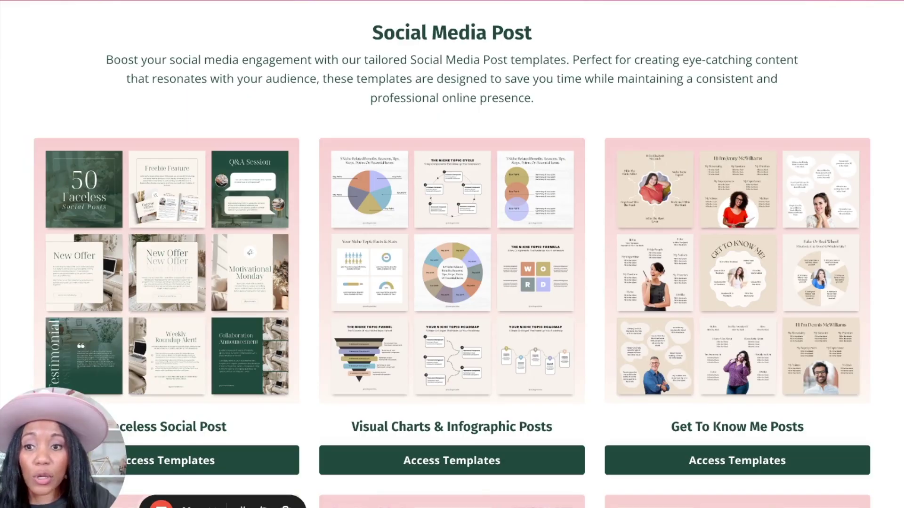
- Browse the Social Media Post template collections, from the faceless and infographic posts through to the quote and Facebook group posts
scroll(474, 220, down, 11)
scroll(473, 218, down, 7)
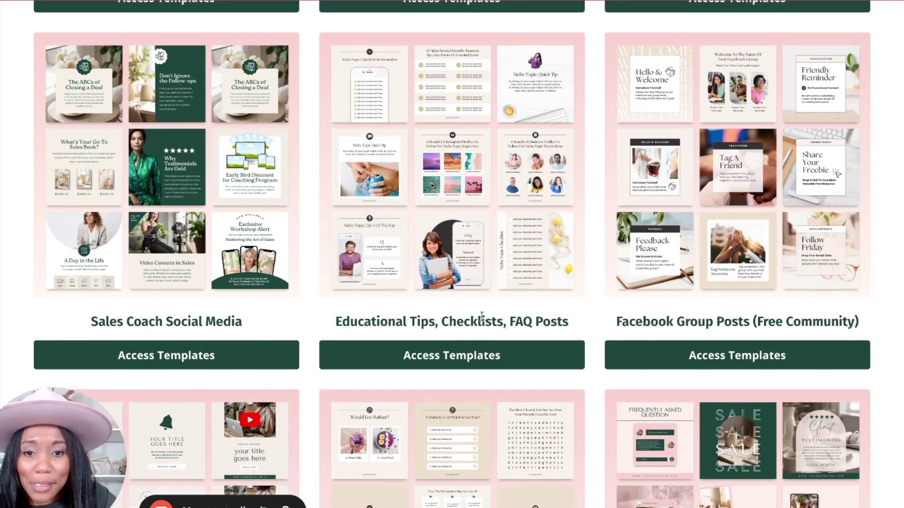
scroll(480, 324, down, 2)
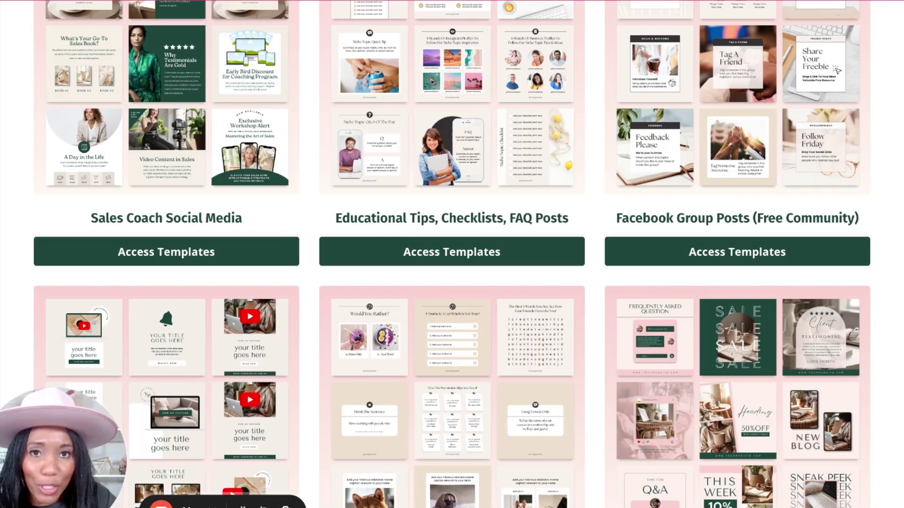
scroll(452, 254, down, 8)
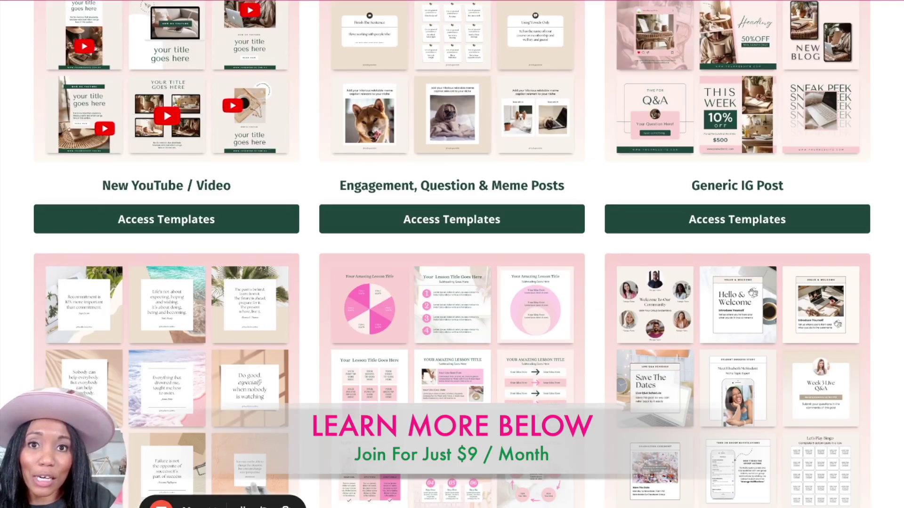
scroll(452, 255, down, 14)
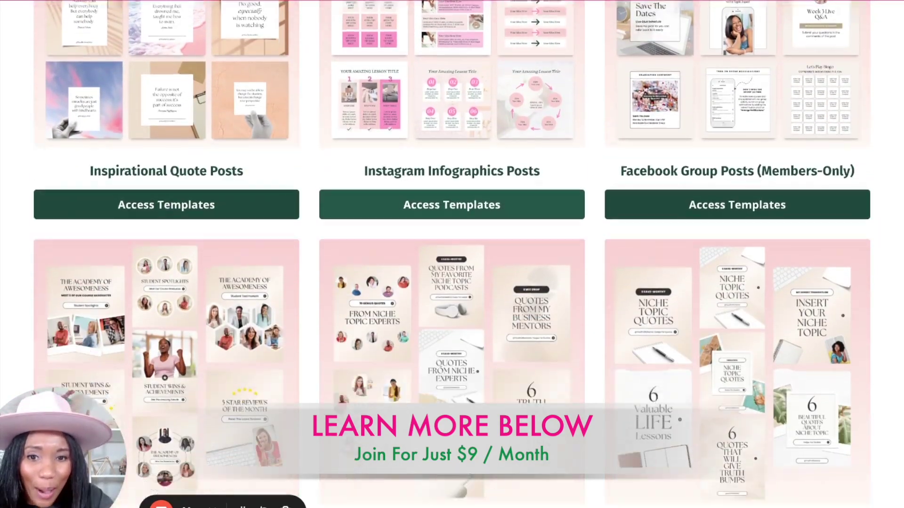
scroll(635, 268, down, 1)
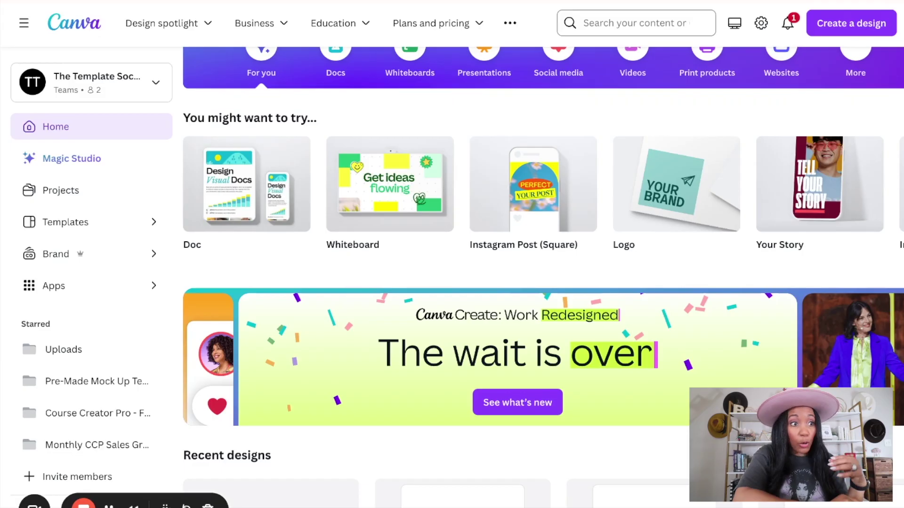
- Search Canva's templates for "instagram reels" and create a blank Instagram Reel
click(612, 23)
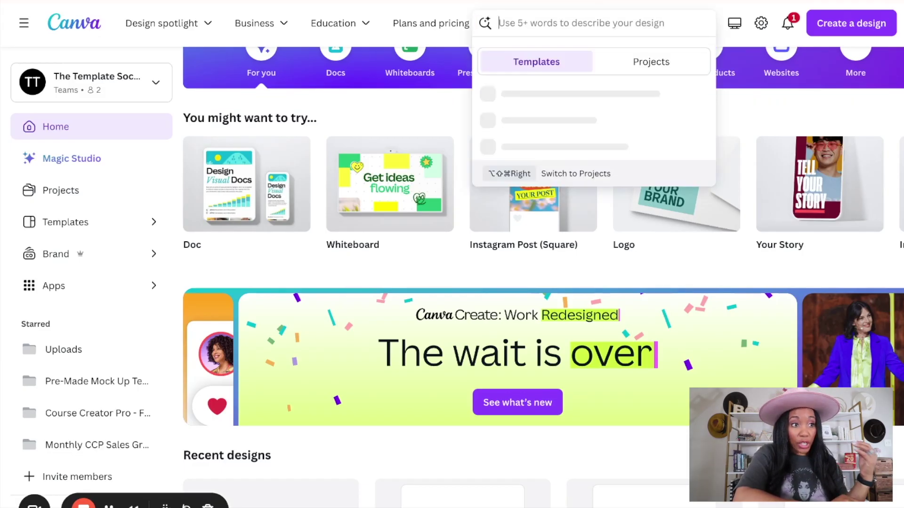
text(instagram reels)
key(Return)
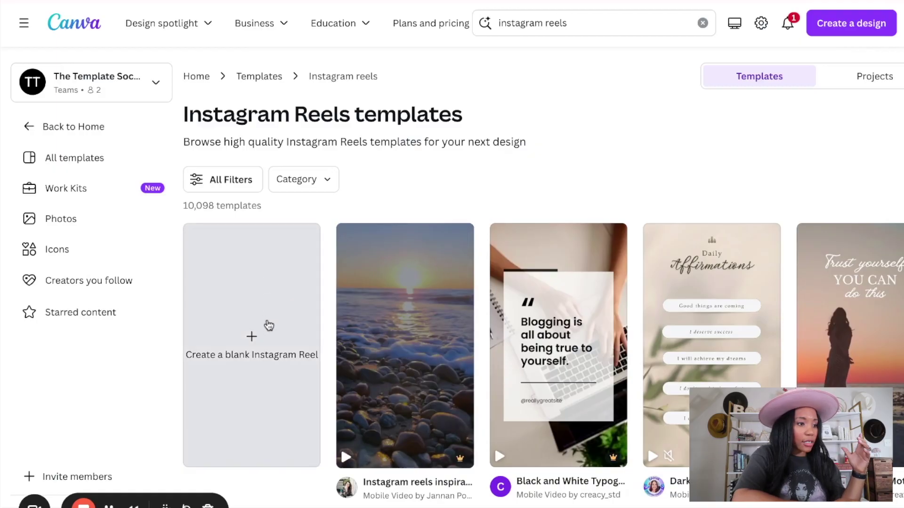
click(260, 323)
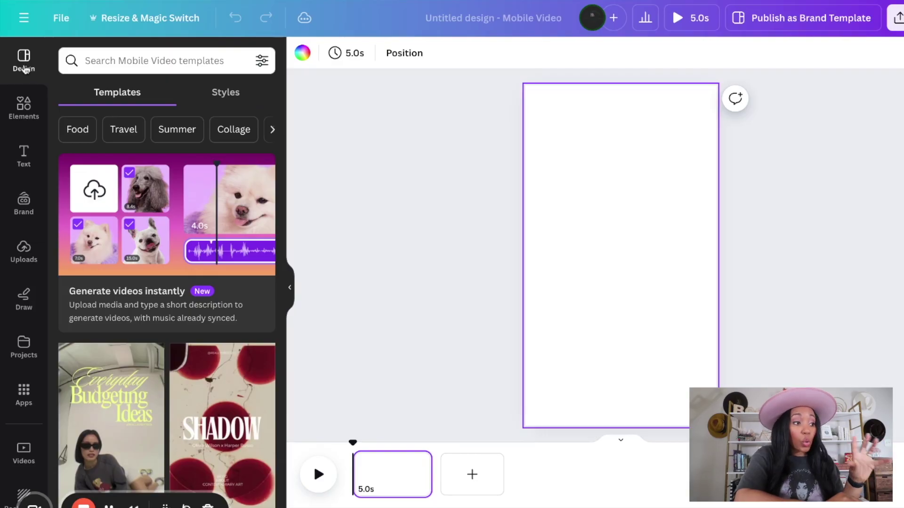
- Search the Mobile Video templates for "social media" and apply all pages of the "4 Reasons Why You Need A Social Media Manager" template
scroll(160, 235, down, 5)
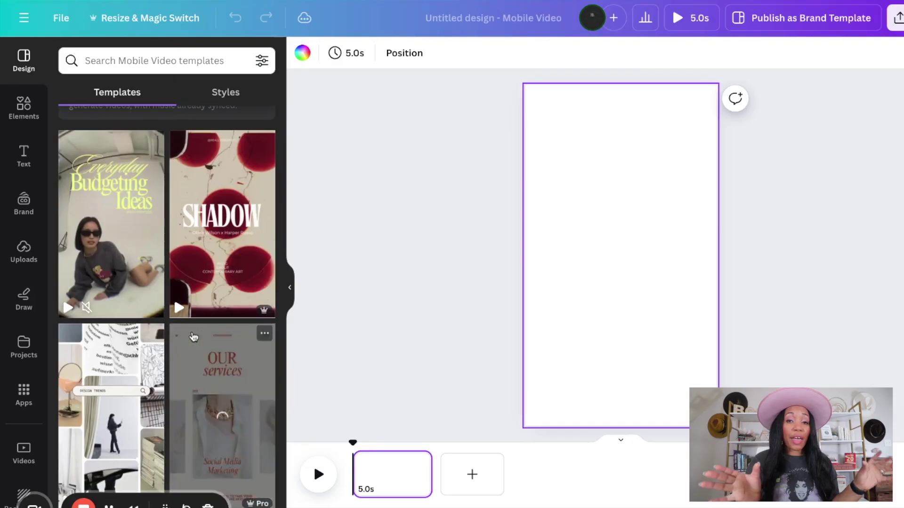
scroll(136, 240, down, 3)
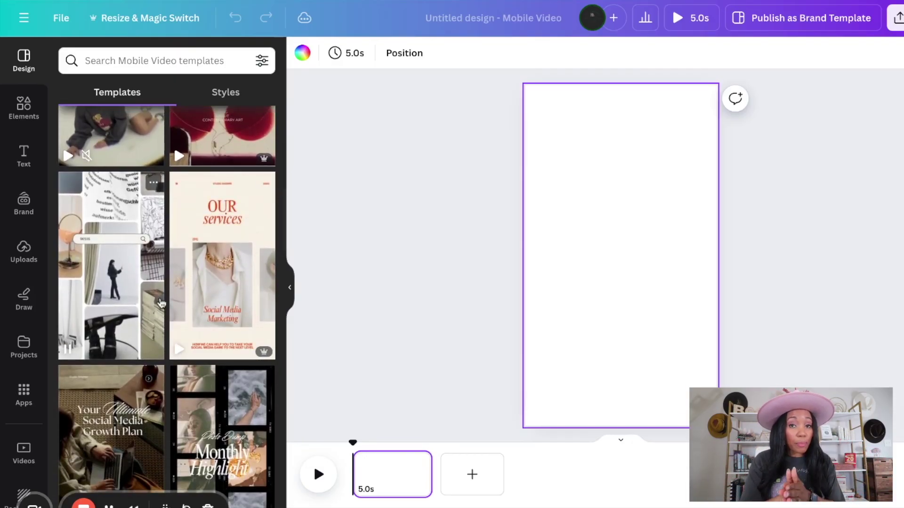
scroll(160, 302, up, 8)
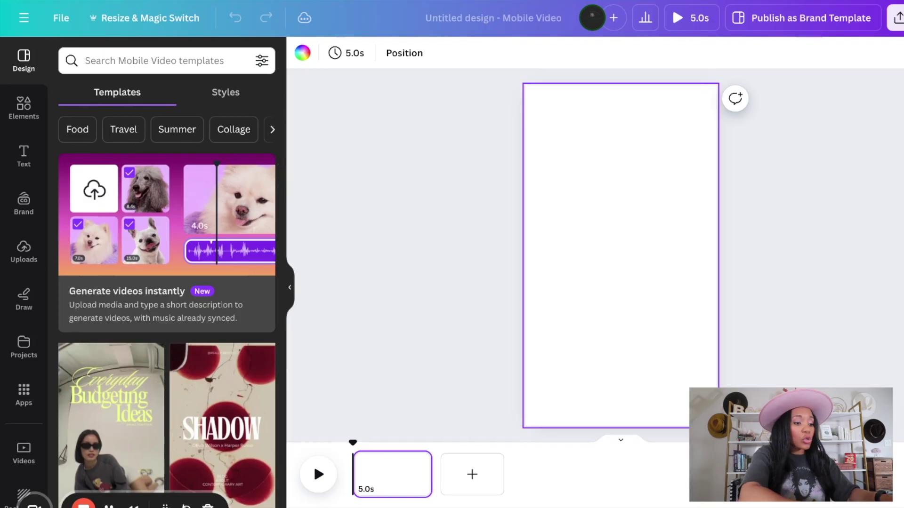
click(155, 61)
text(social m)
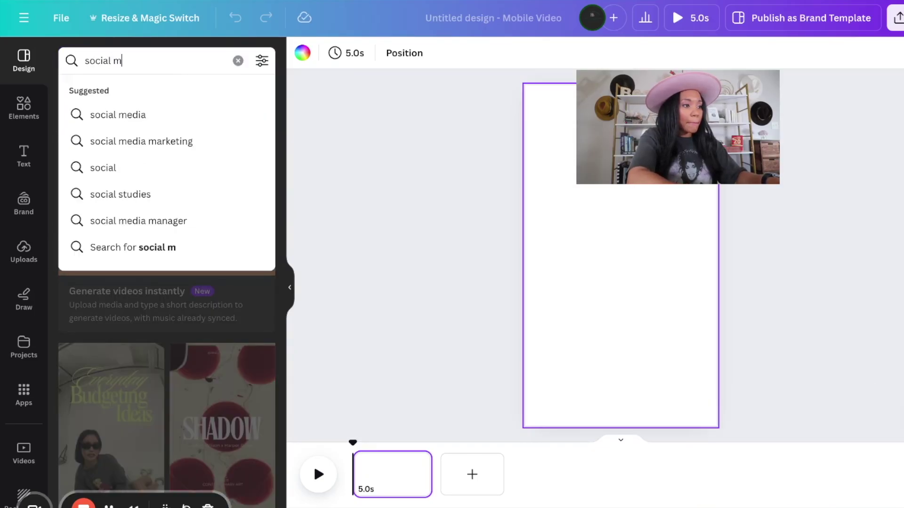
key(Return)
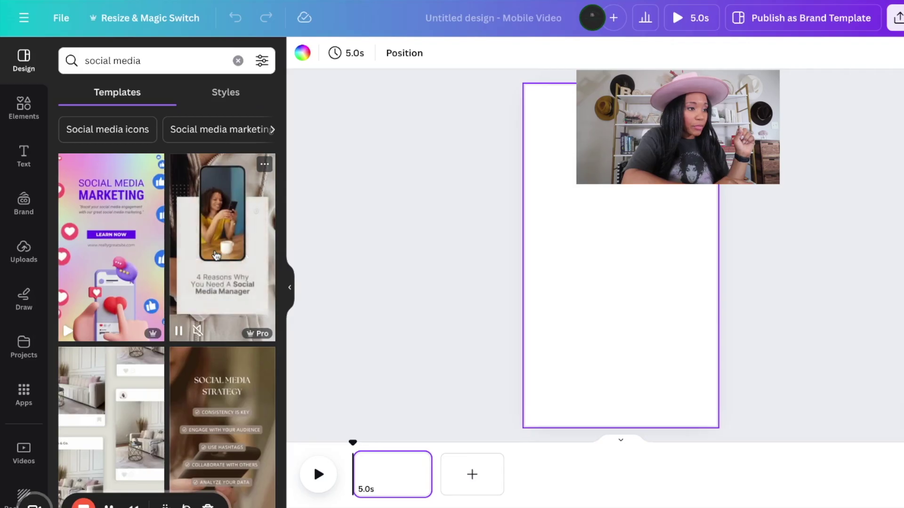
click(216, 256)
click(111, 312)
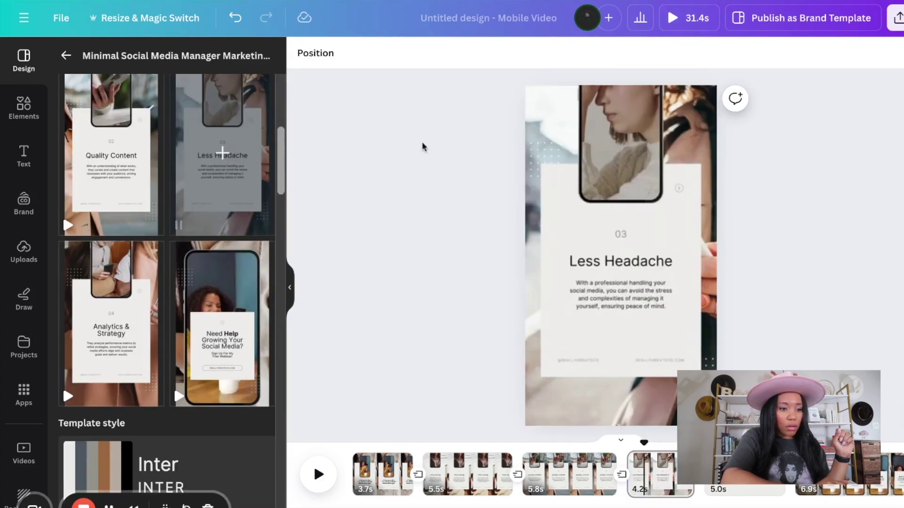
- Preview the animated reel pages by playing the video, restart it from the first page and pause it
click(319, 474)
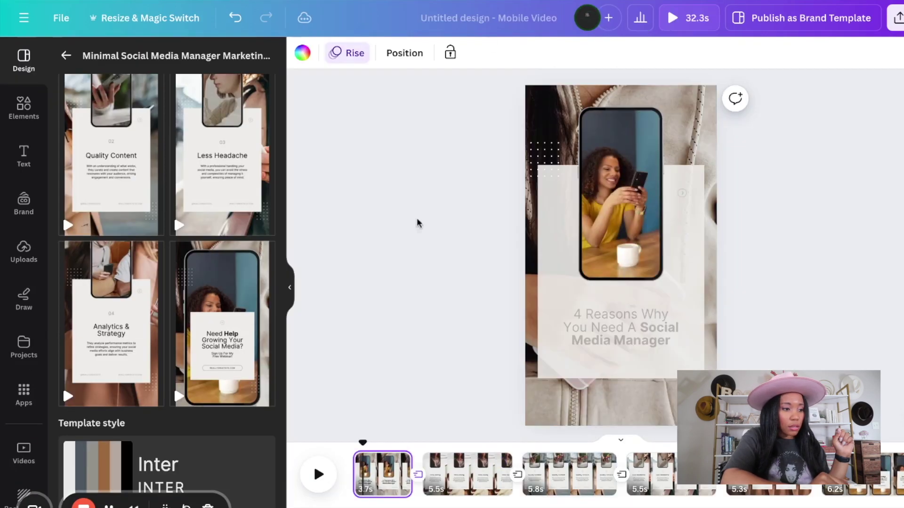
click(115, 329)
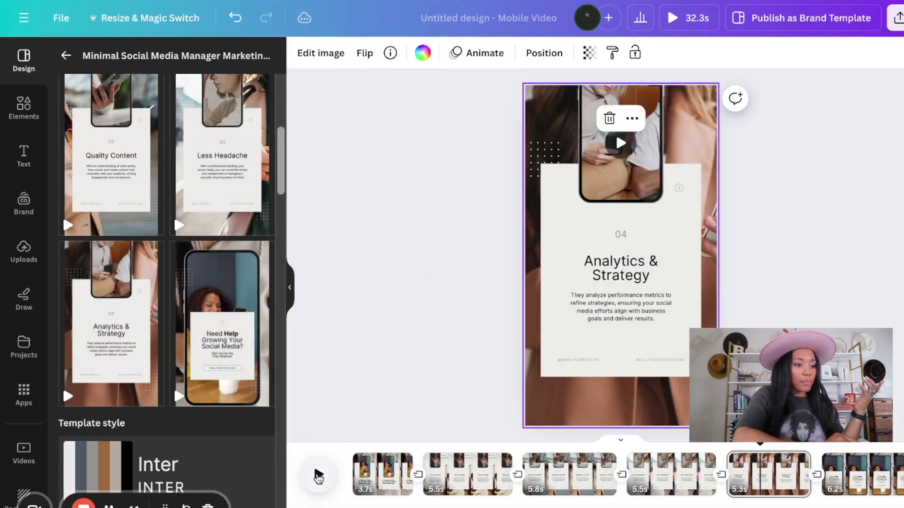
click(318, 475)
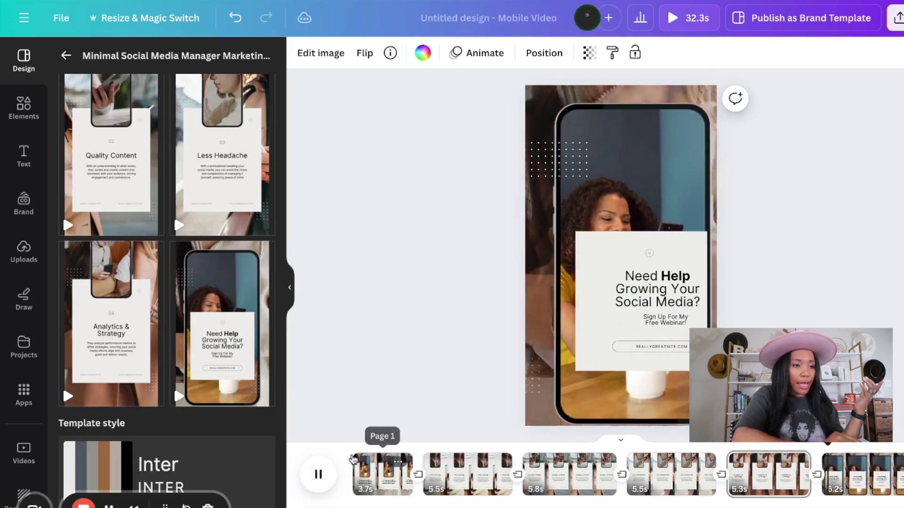
click(353, 459)
click(319, 473)
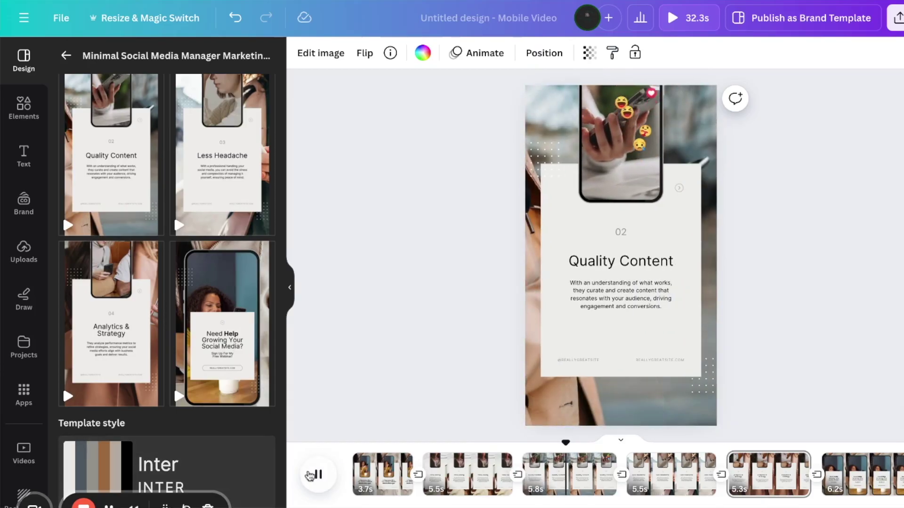
click(318, 478)
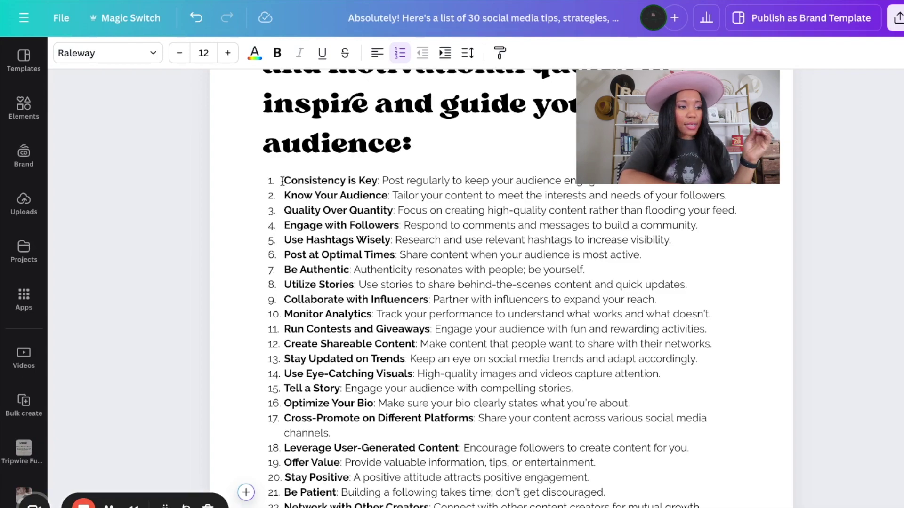
- Replace the cover page headline with "4 Things You Need Succeed at Social Media as a Coach or Creator"
click(279, 176)
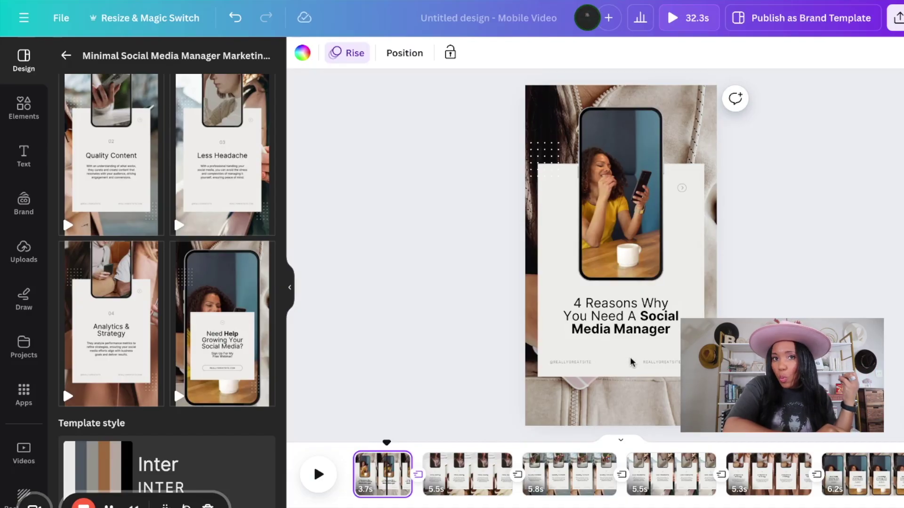
click(611, 325)
key(ctrl+a)
text(4 Things You Need Succeed at Social Media as a Coach or Creator)
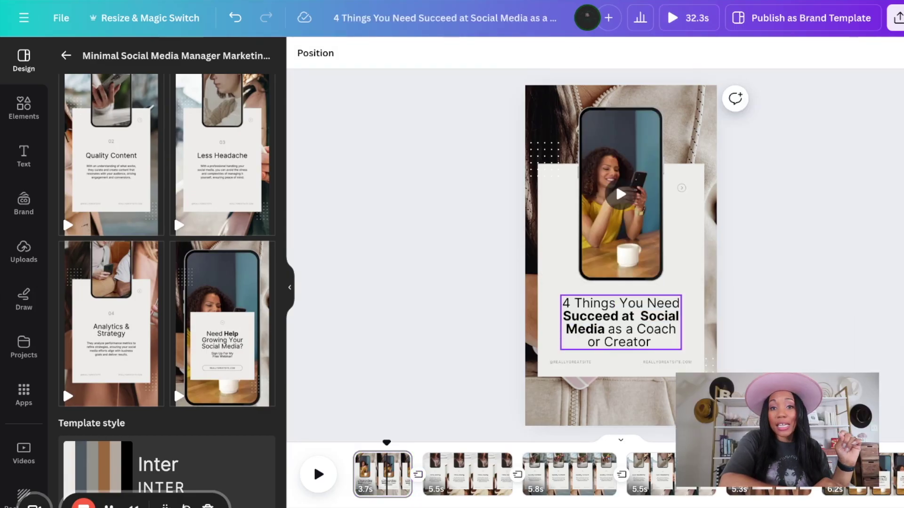
click(782, 271)
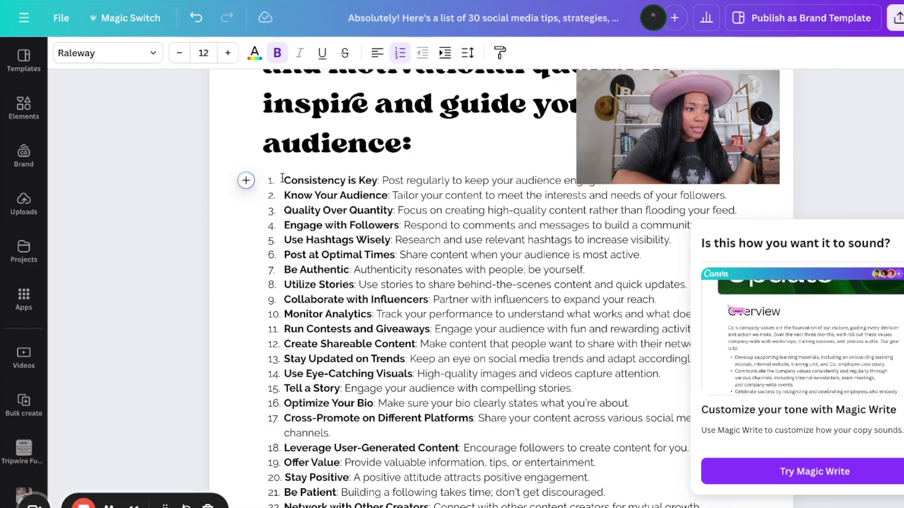
- Copy the first tip, "Consistency is Key: Post regularly to keep your audience engaged.", from the tips document into page 01's description
drag(281, 179, 609, 183)
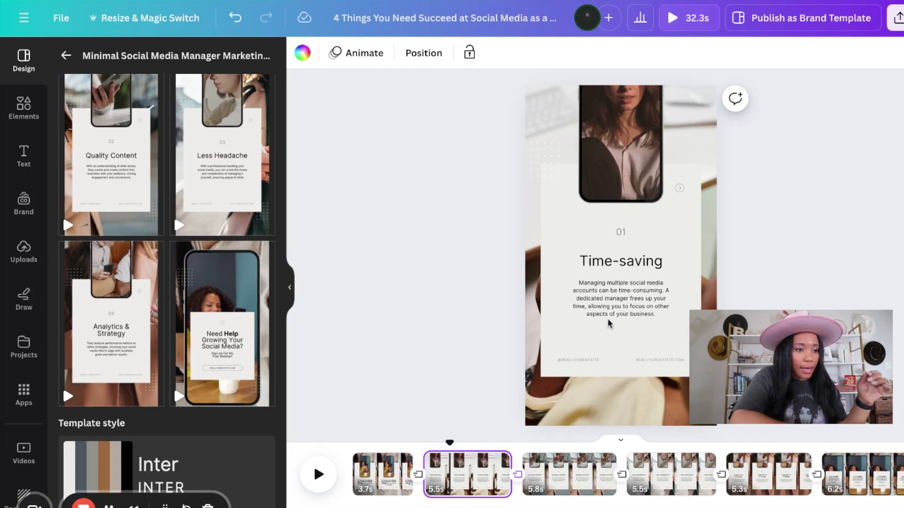
double_click(608, 324)
text(1. Consistency is Key: Post regularly to keep your audience engaged.)
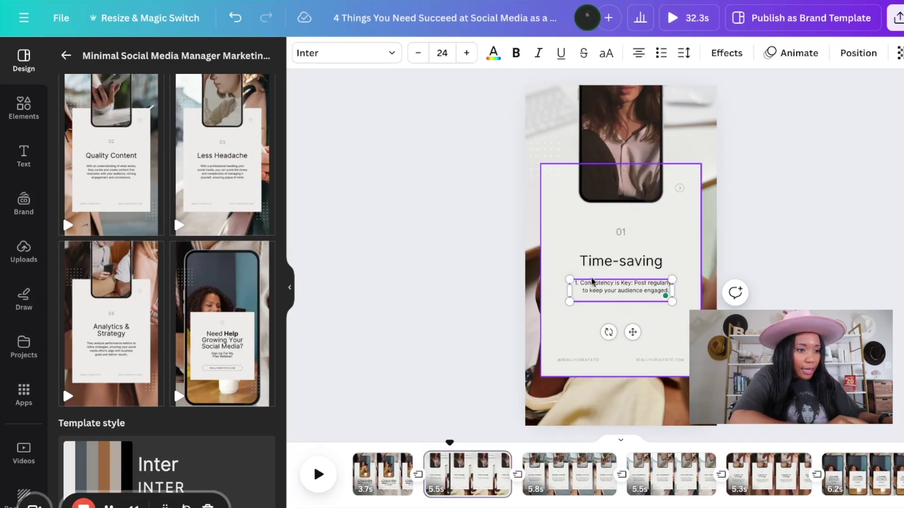
click(613, 289)
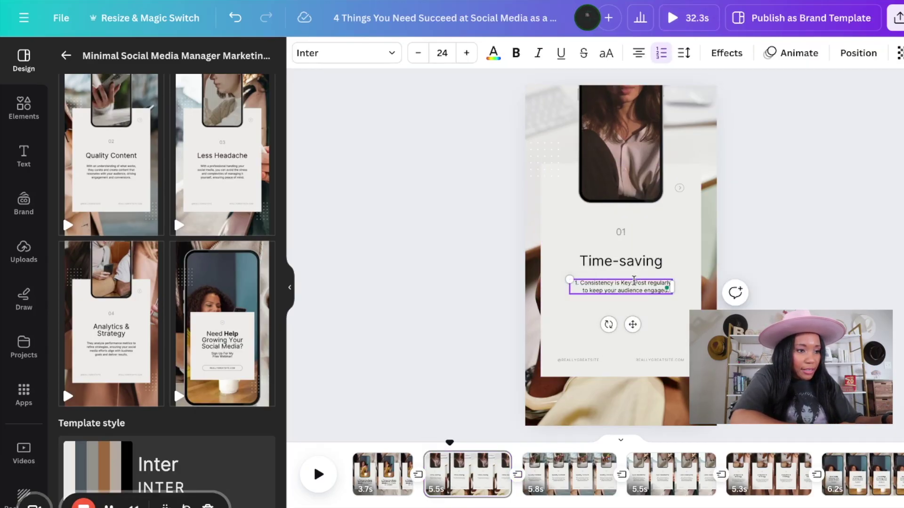
- Retitle page 01 "Consistency is Key:" and move the description, reduced to "Post regularly to keep your audience engaged.", below the heading
double_click(614, 262)
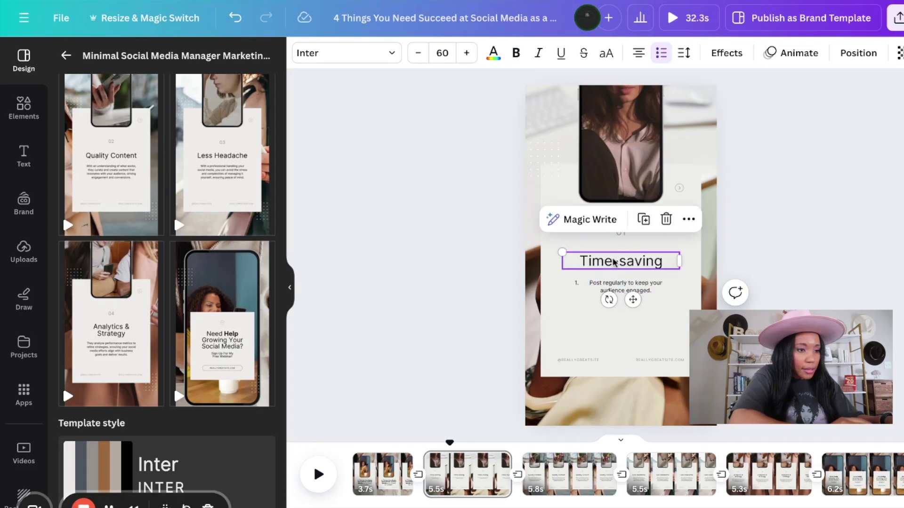
text(Consistency is Key:)
click(635, 301)
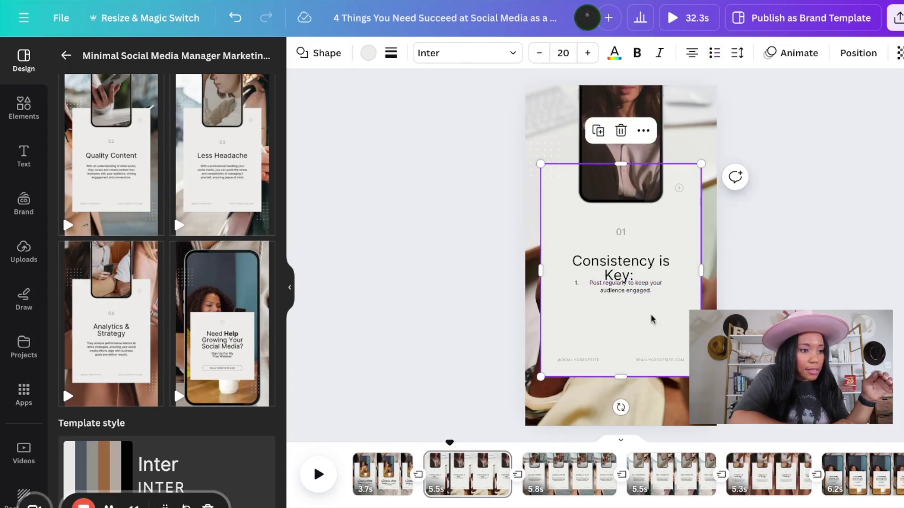
drag(638, 289, 635, 304)
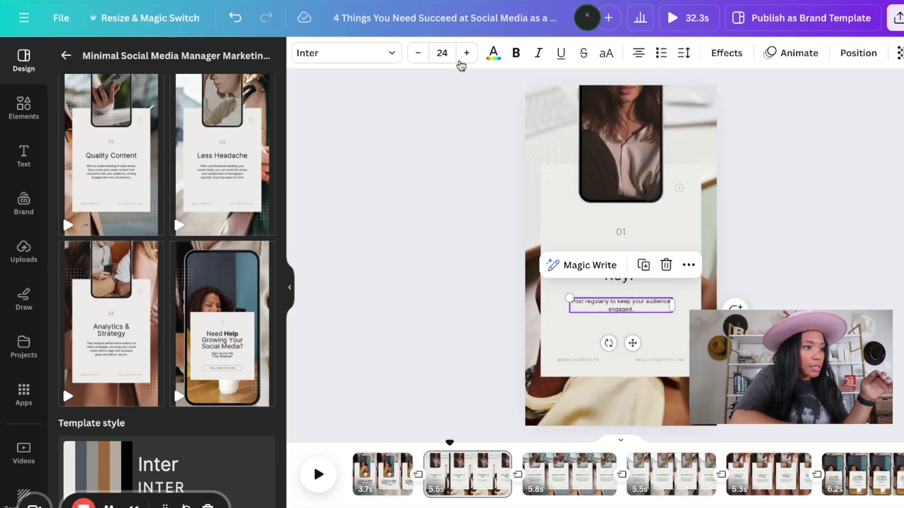
- Set the font size of page 01's description to 48
click(442, 53)
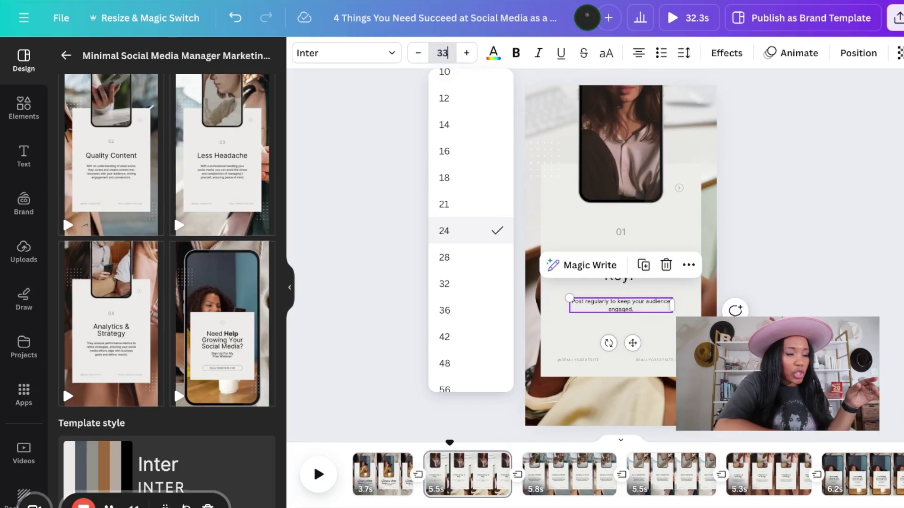
text(0)
key(BackSpace)
key(BackSpace)
text(50)
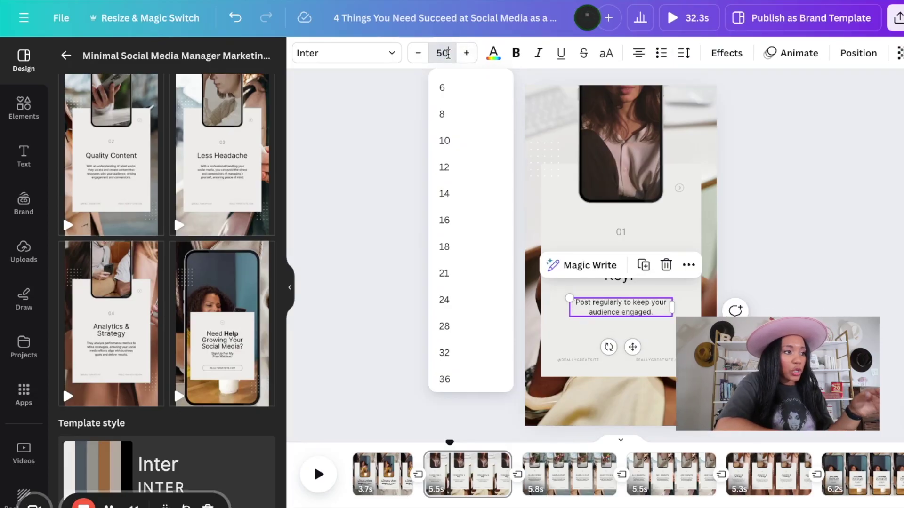
key(Return)
key(ctrl+z)
key(Escape)
click(611, 310)
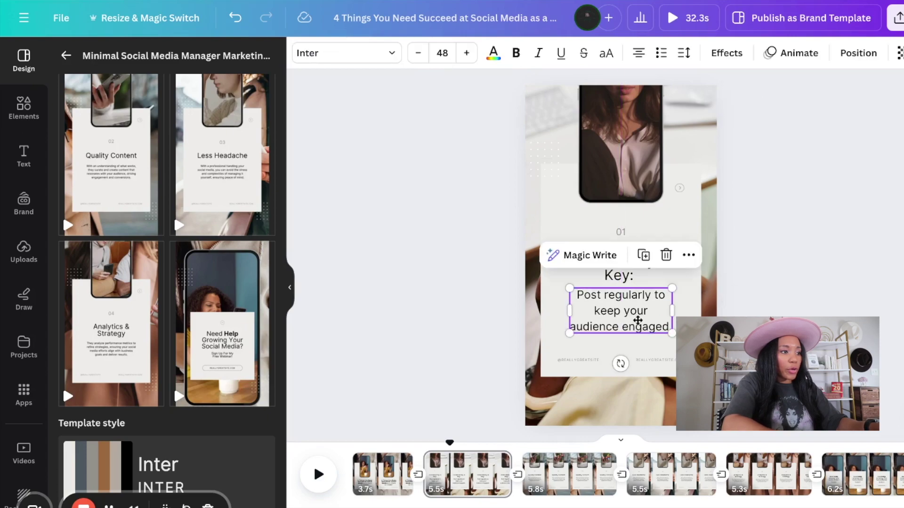
- Set the "Consistency is Key:" heading in The Seasons Bold and reduce its size so that it fits on one line
click(625, 278)
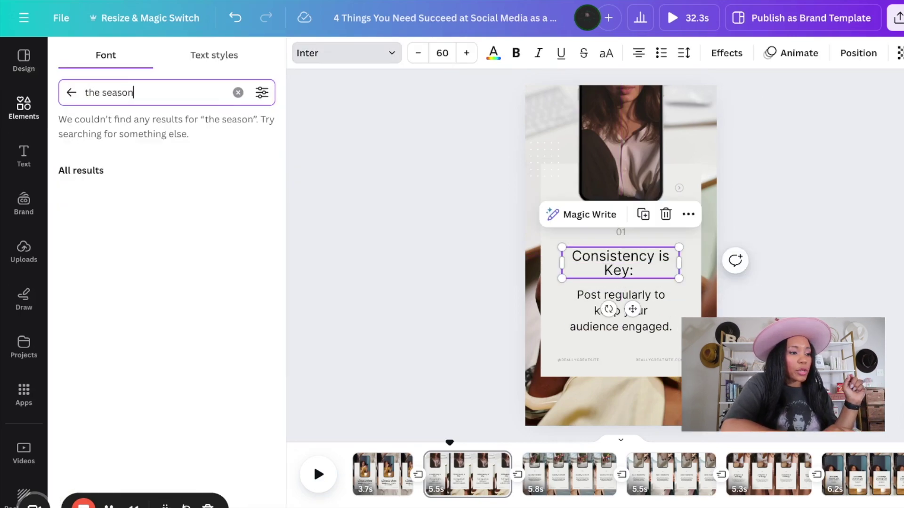
click(67, 273)
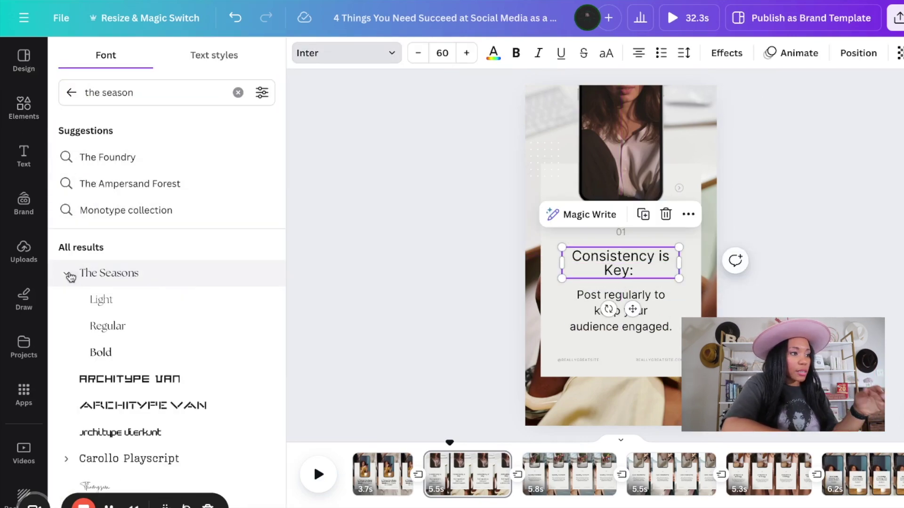
click(102, 353)
click(417, 53)
click(417, 52)
click(417, 53)
click(417, 52)
click(417, 53)
click(466, 52)
- Change the font of page 01's description to Poppins
key(Tab)
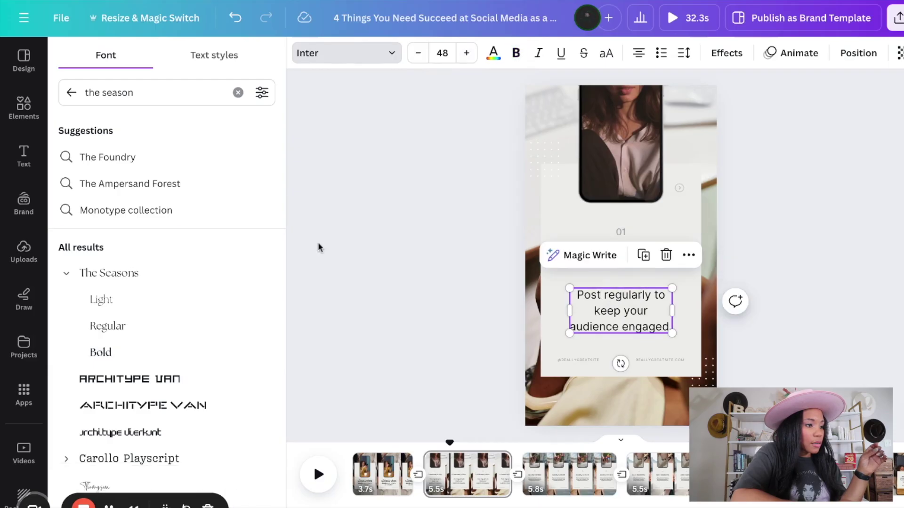
key(ctrl+a)
text(po)
key(BackSpace)
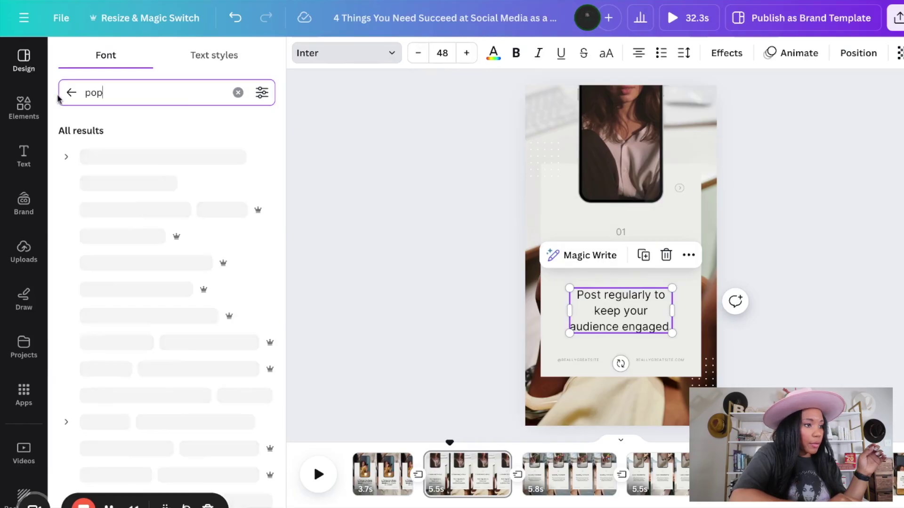
click(98, 156)
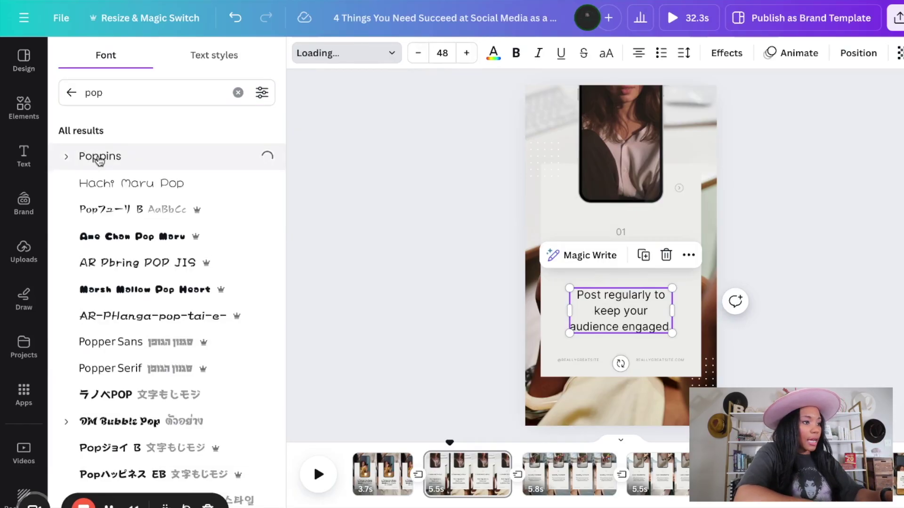
- Try the brand palette's light pink as the fill of the card behind page 01's text
click(551, 275)
click(368, 53)
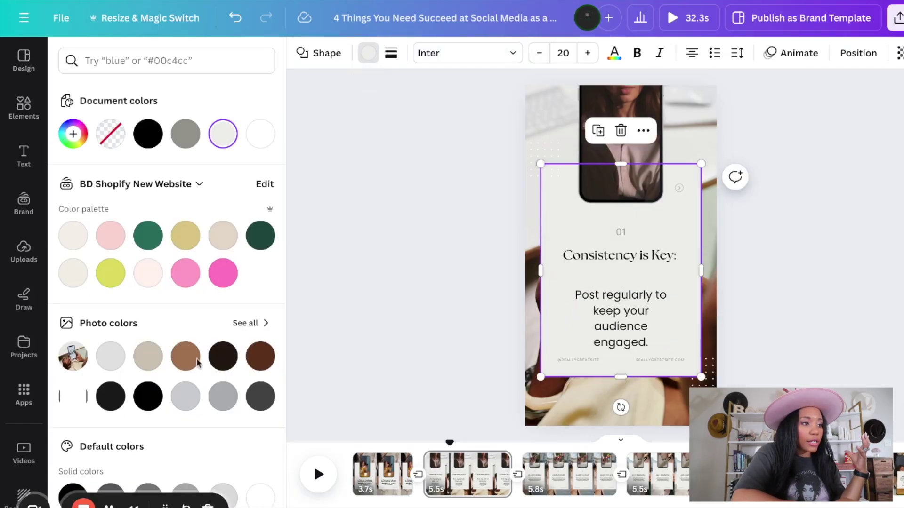
click(184, 271)
click(117, 232)
click(621, 232)
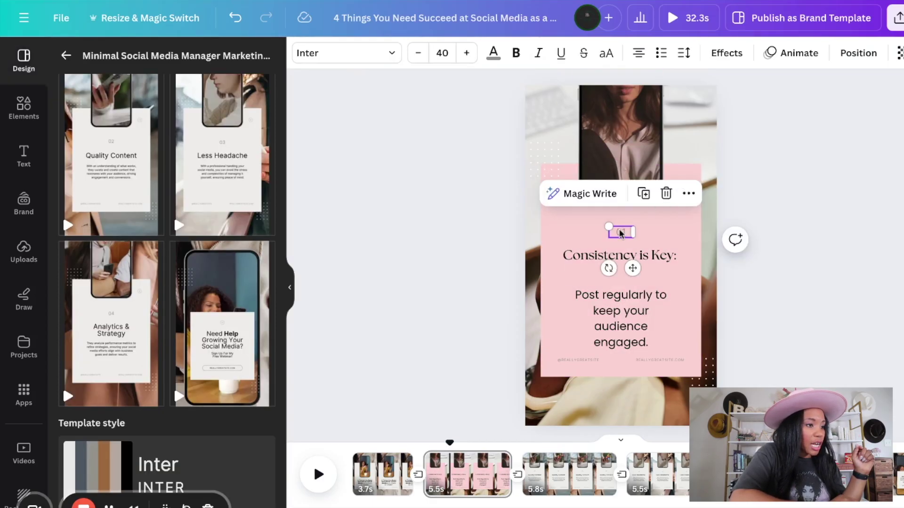
- Fill the card behind page 01's text with the palest pink from the brand palette
click(561, 228)
click(370, 52)
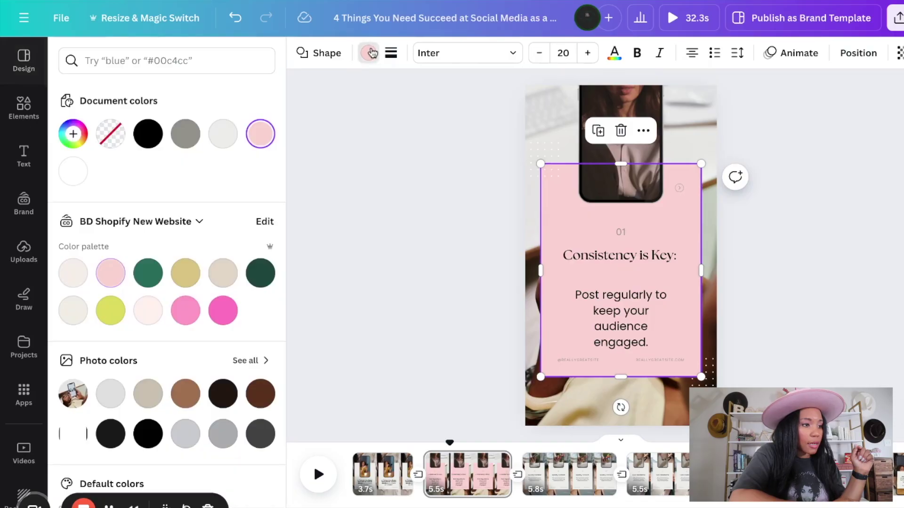
click(150, 308)
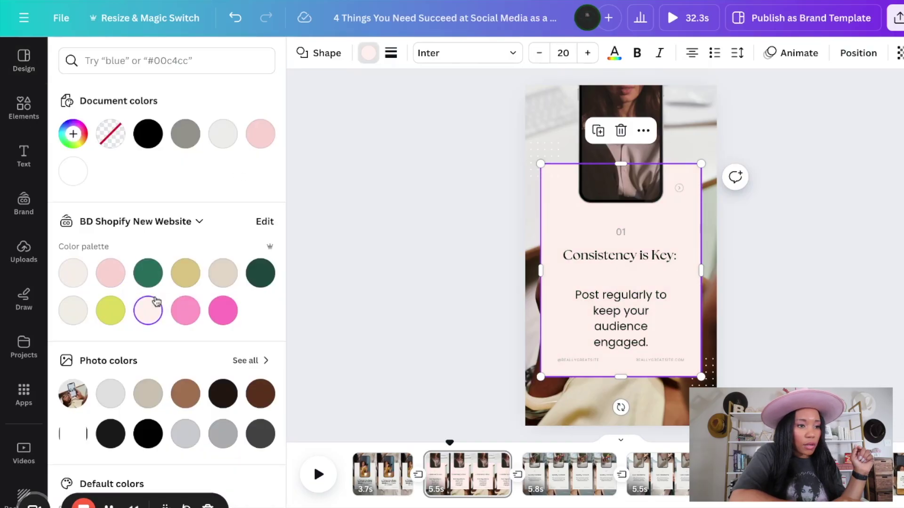
- Recolor the 01 number, heading and description in the brand palette's darkest green and apply the text color across all pages
click(626, 233)
click(493, 53)
key(Tab)
click(249, 236)
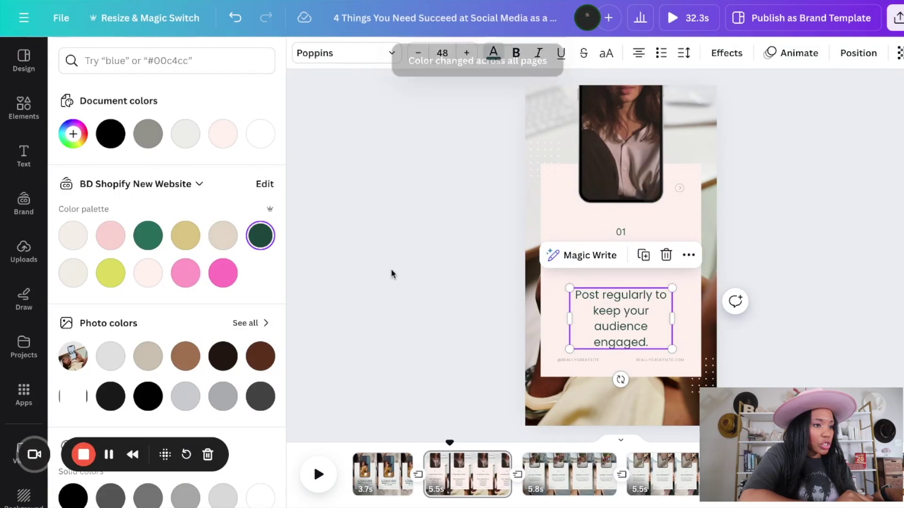
click(455, 284)
click(578, 360)
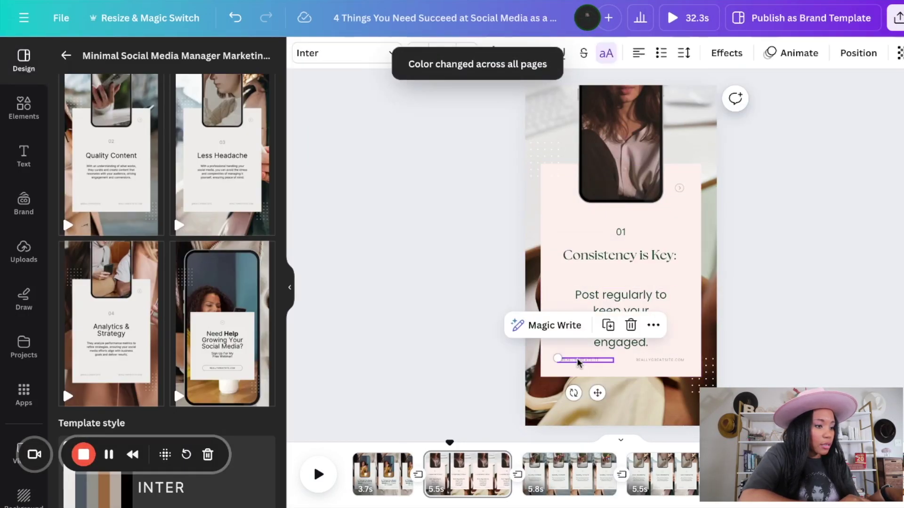
scroll(578, 360, up, 3)
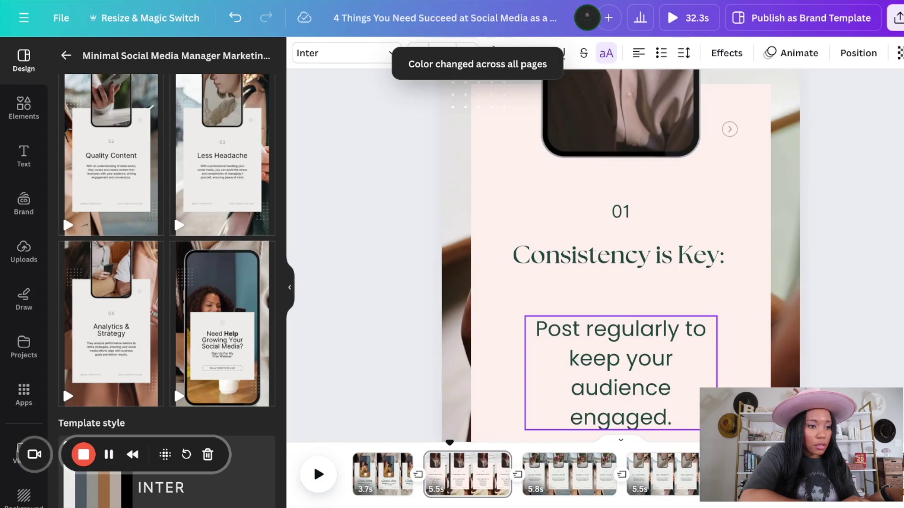
scroll(578, 360, up, 3)
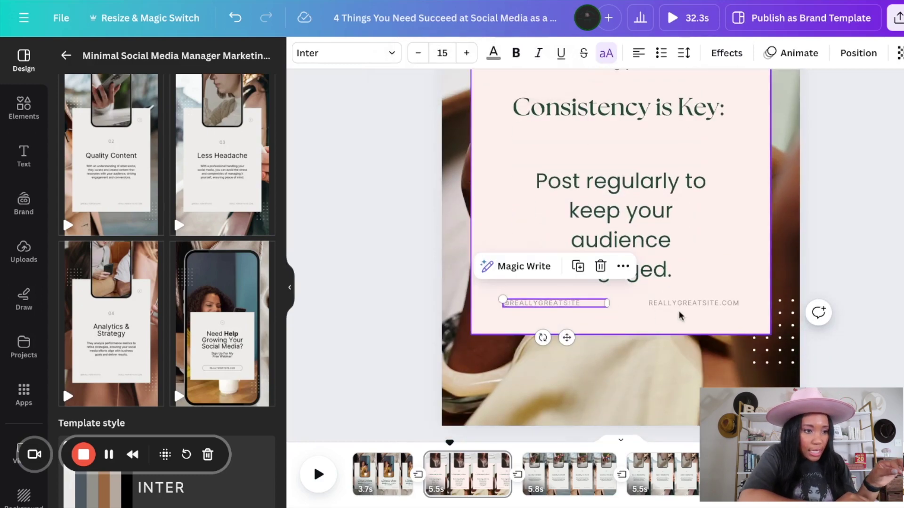
click(429, 323)
click(531, 303)
key(Delete)
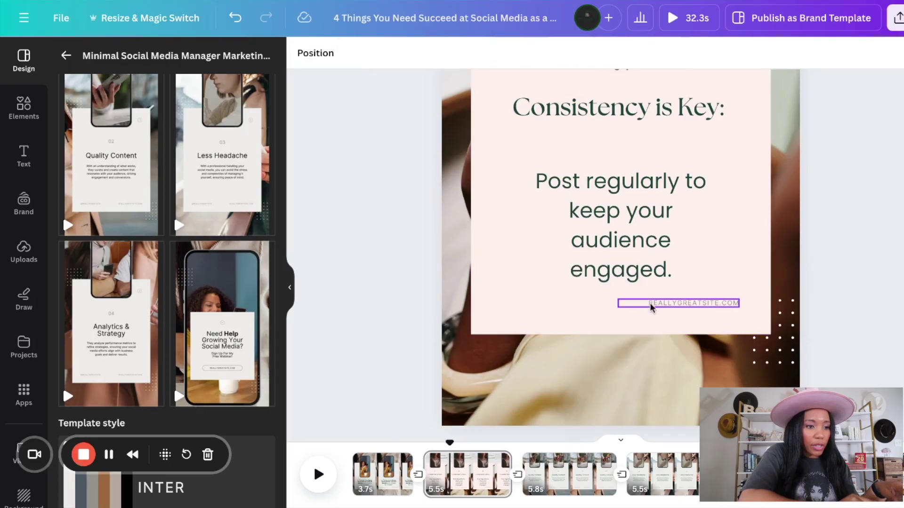
click(664, 306)
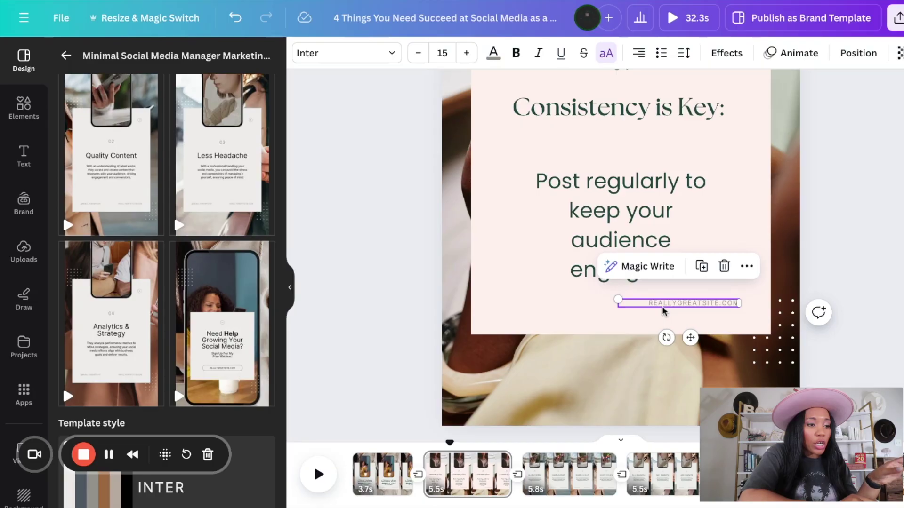
key(Delete)
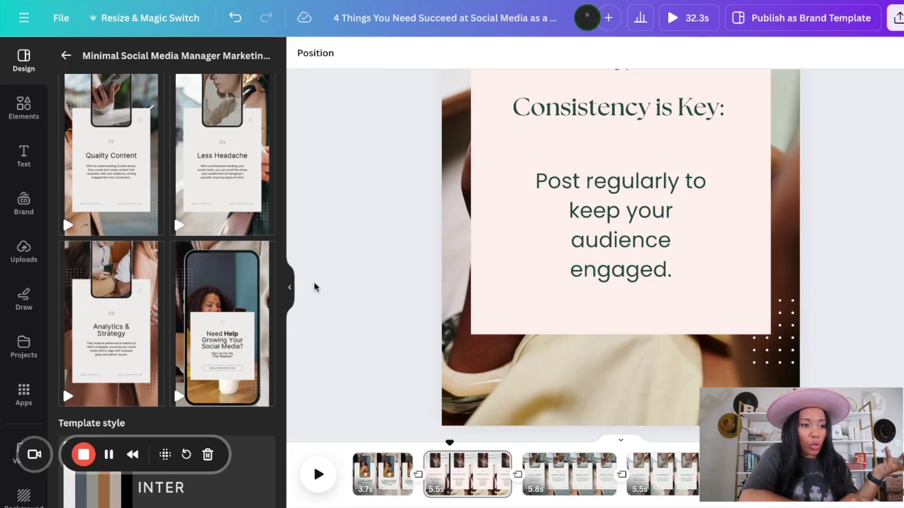
- Hide the template results to enlarge the canvas and go to the 02 "Quality Content" page
click(290, 287)
scroll(289, 291, up, 5)
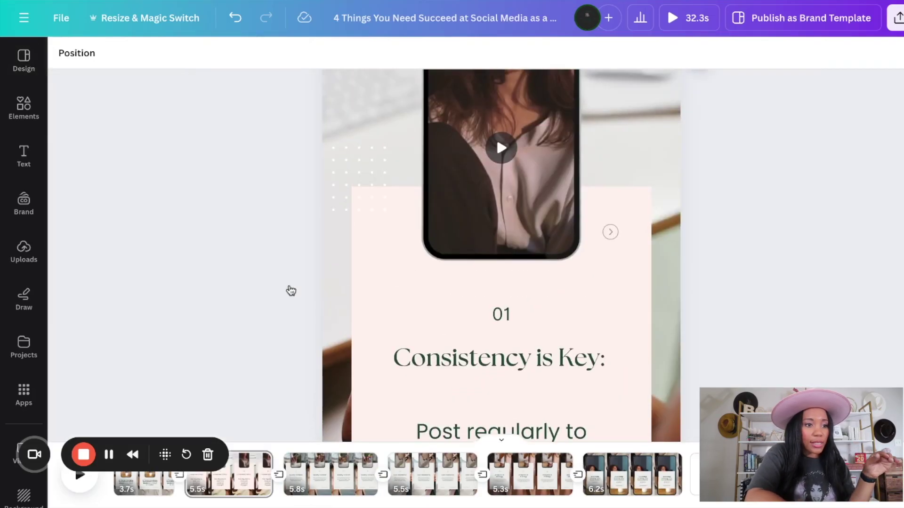
scroll(475, 249, down, 5)
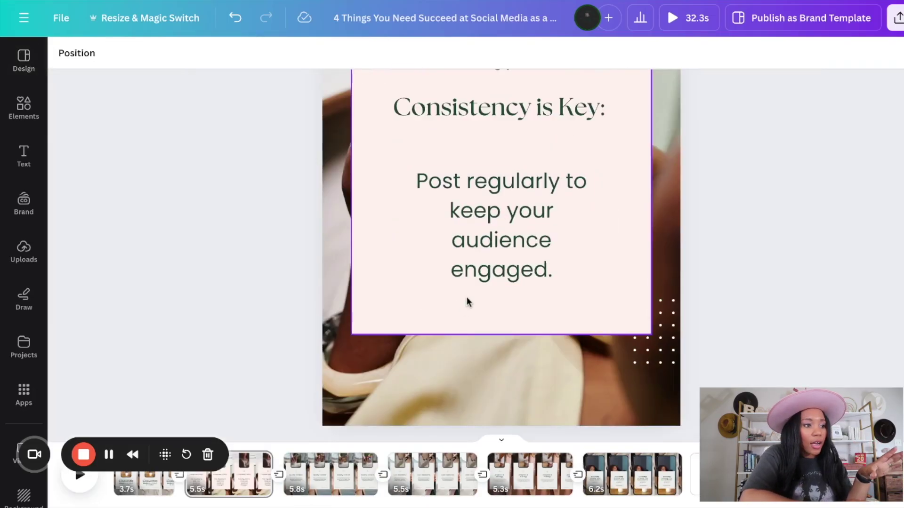
click(298, 490)
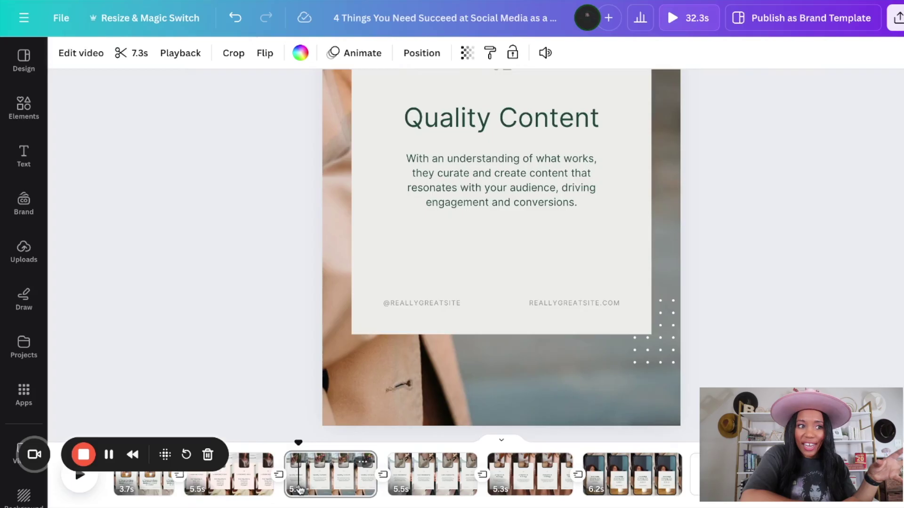
scroll(453, 276, up, 5)
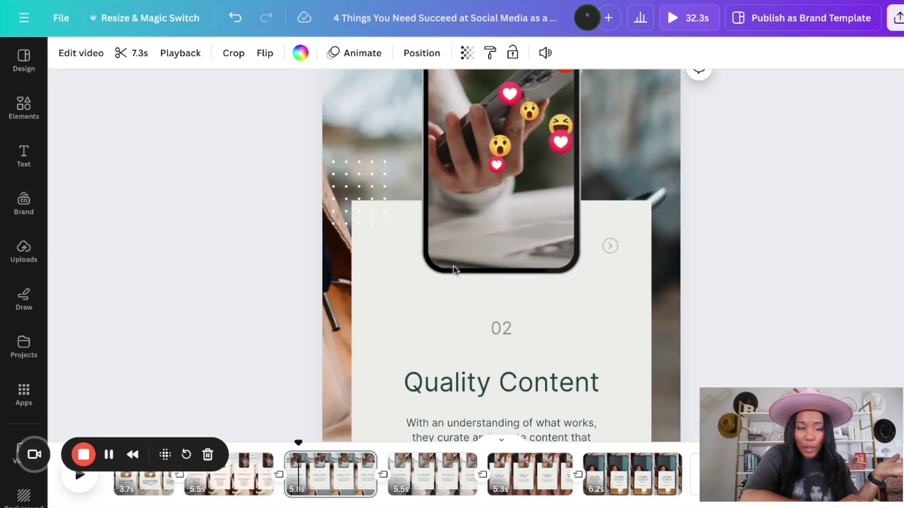
- Copy the second tip's title, "Know Your Audience:", from the tips document
key(ctrl+Tab)
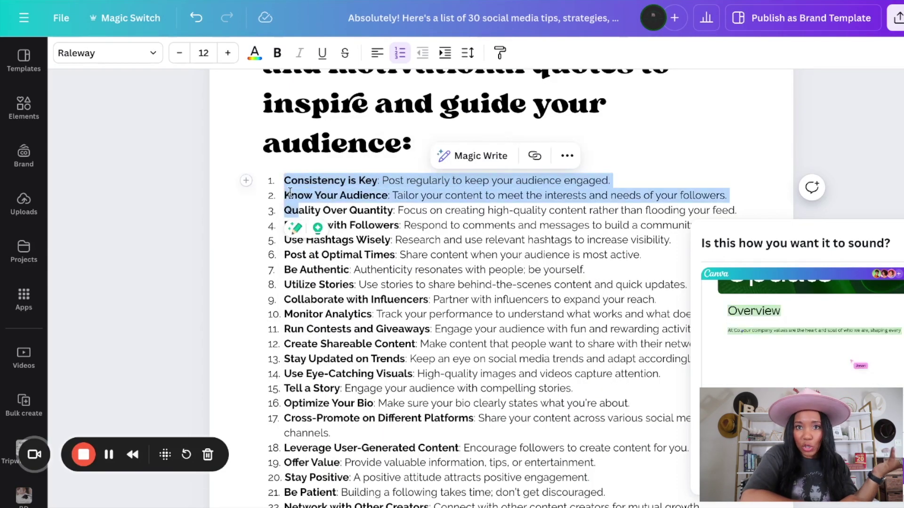
click(288, 193)
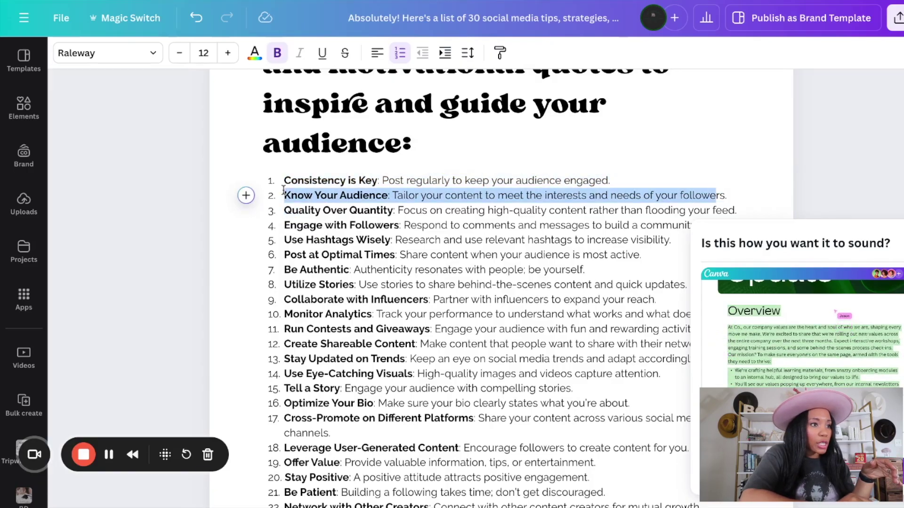
drag(283, 195, 389, 195)
key(ctrl+c)
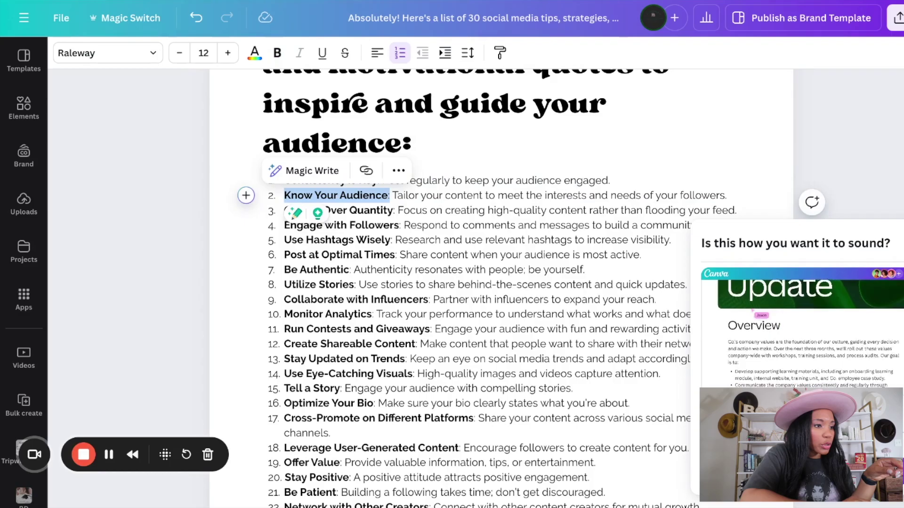
- Replace the 02 heading with "Know Your Audience:" in bold The Seasons at size 56, and change the description font to Poppins
key(ctrl+Tab)
triple_click(462, 376)
key(ctrl+v)
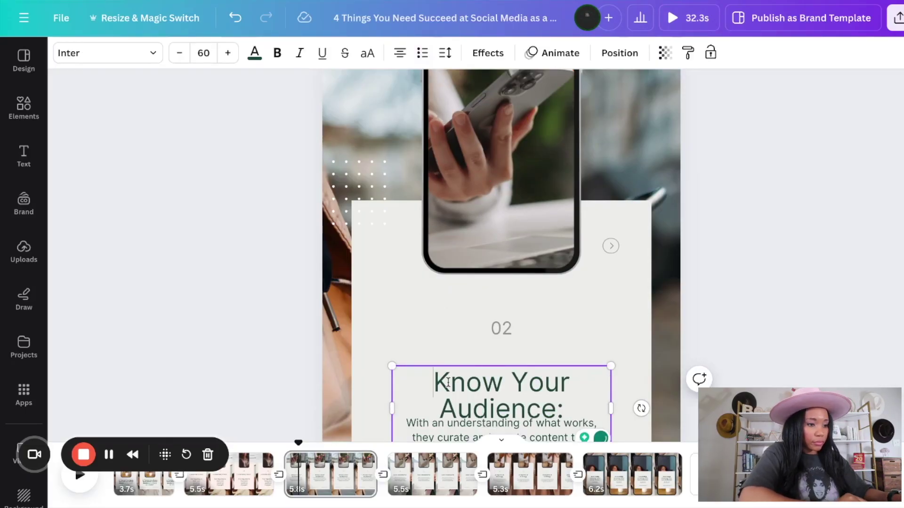
click(71, 53)
text(The Season)
click(236, 353)
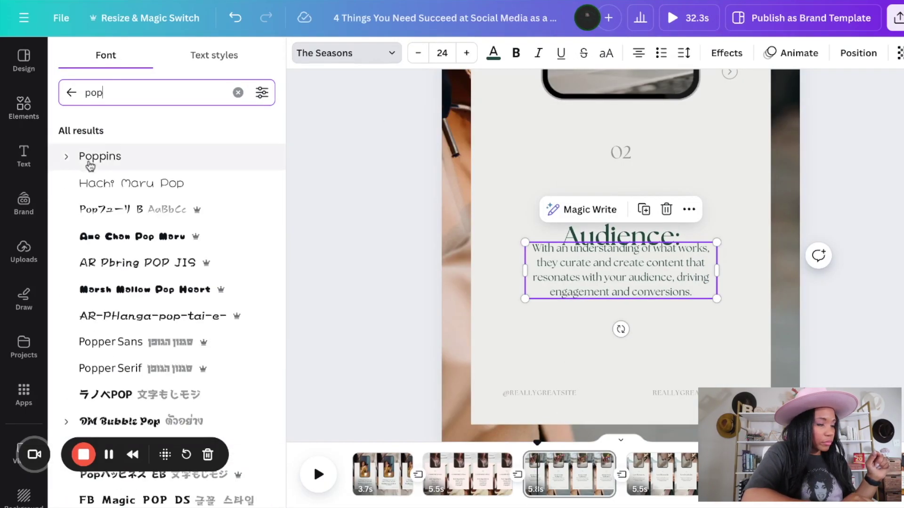
click(90, 156)
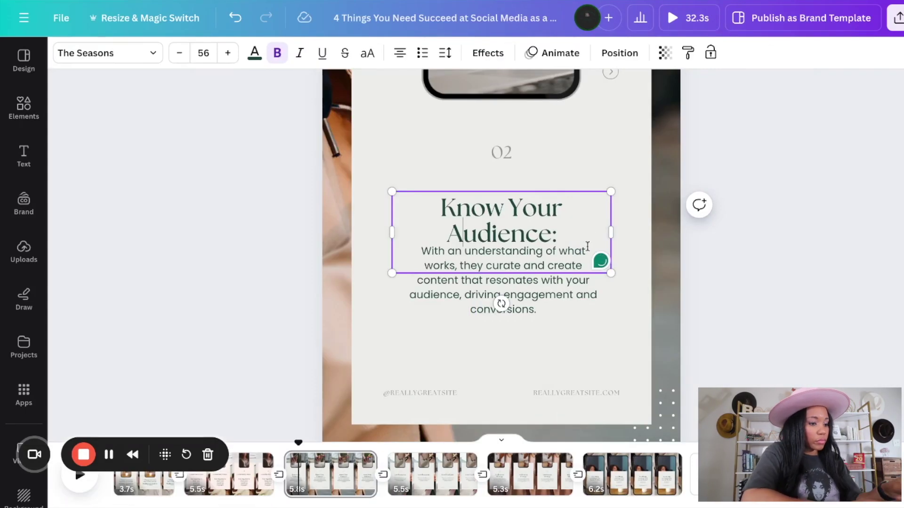
drag(587, 247, 587, 235)
- Replace the 02 description with "Tailor your content to meet the interests and needs of your followers." and set its size to 48
key(ctrl+Tab)
key(ctrl+c)
key(ctrl+Tab)
click(428, 250)
triple_click(428, 250)
key(ctrl+v)
click(203, 53)
text(46)
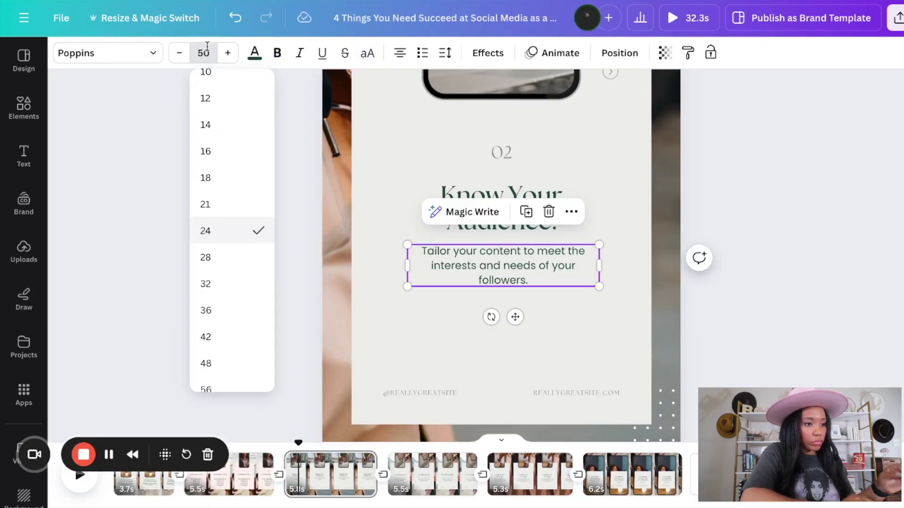
key(Return)
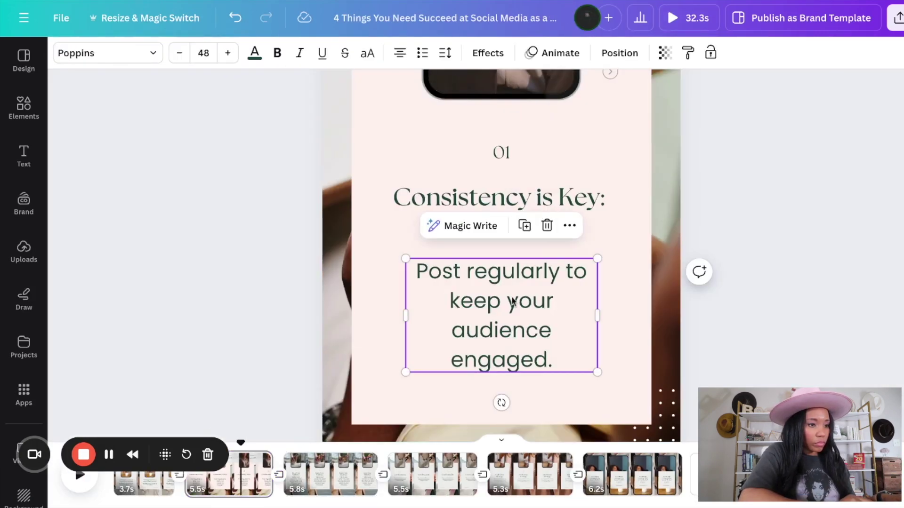
- Recolor page 02's card in the brand's light pink across all pages and delete the card's placeholder handle and website texts
click(331, 488)
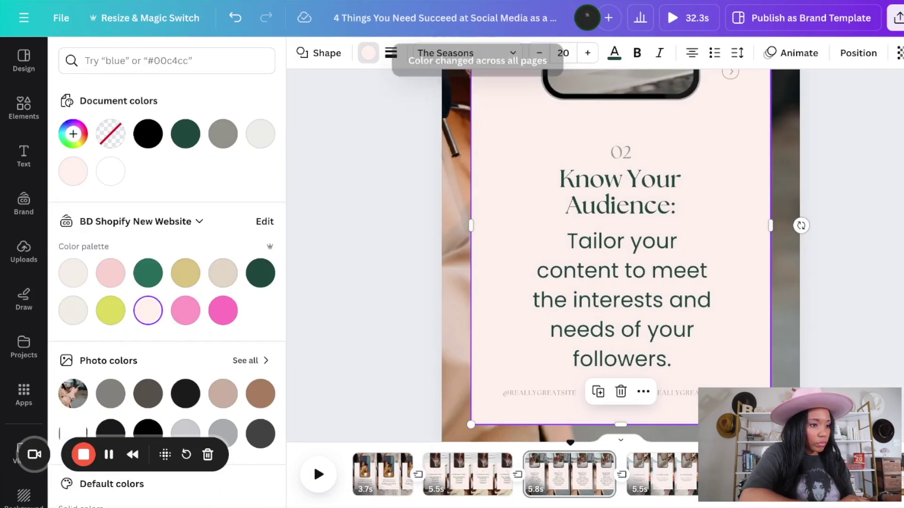
click(559, 392)
click(442, 491)
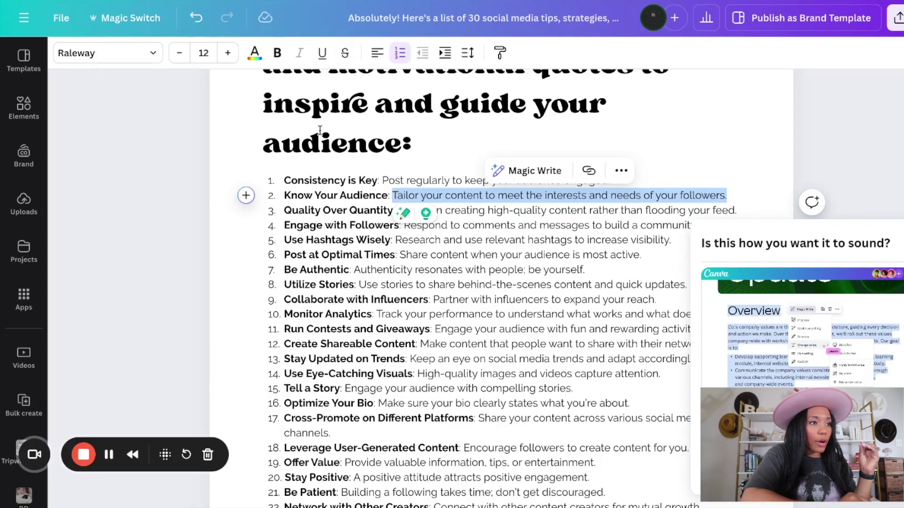
- Copy the third tip's title, "Quality Over Quantity", into the 03 heading, remove its list numbering and set the size to 56
click(292, 214)
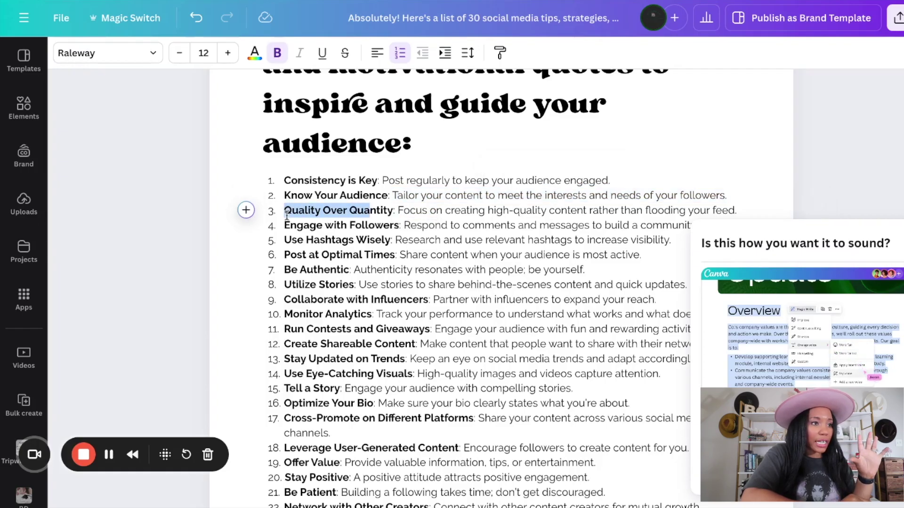
key(shift+End)
drag(285, 210, 393, 211)
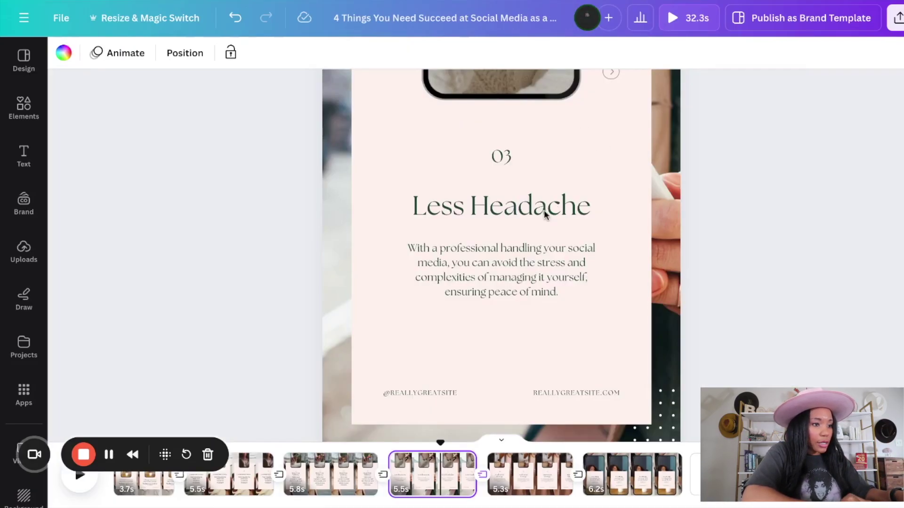
double_click(545, 214)
key(ctrl+v)
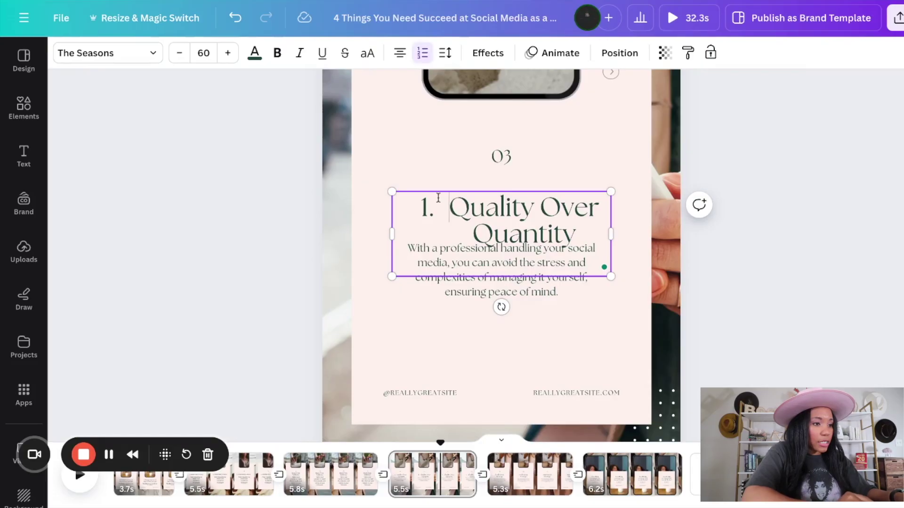
key(BackSpace)
click(203, 52)
- Fill the 03 description with the third tip's text in Poppins at size 32 and center the heading between the number and description
click(462, 278)
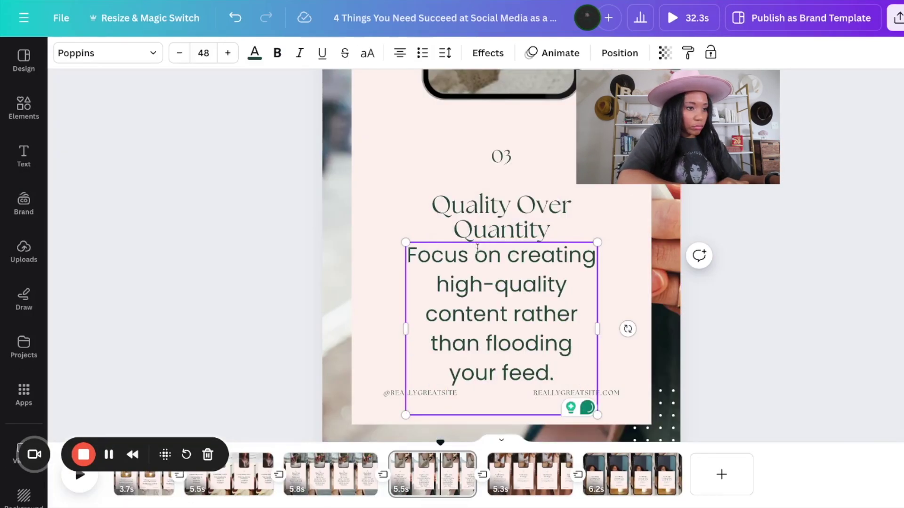
drag(478, 248, 477, 229)
click(203, 52)
text(32)
key(Return)
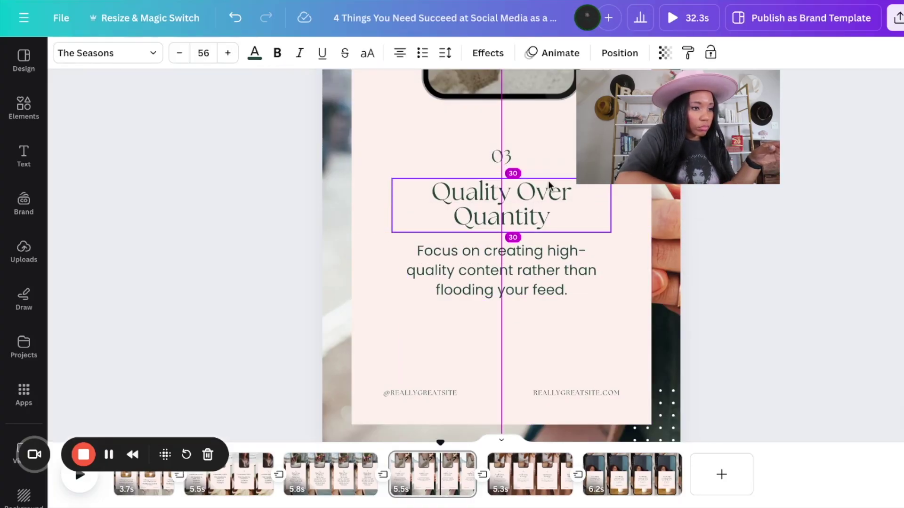
- Copy the description of the fourth tip, "Engage with Followers", from the tips document
text(2)
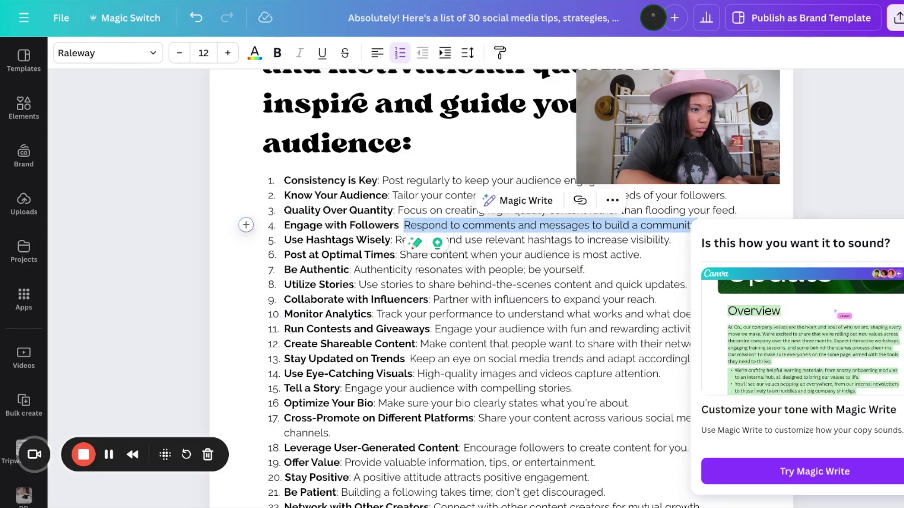
click(412, 143)
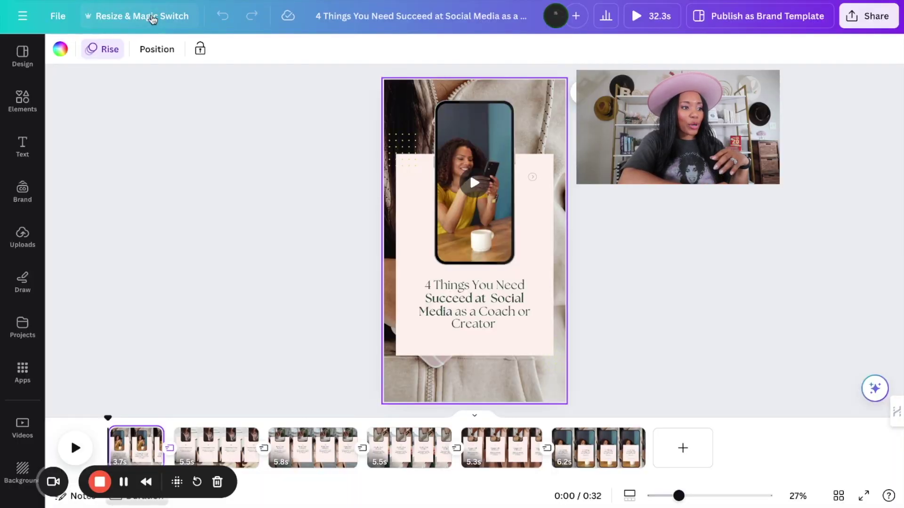
- Create a copy of all the reel's pages resized to Instagram Post (Portrait), 1080 × 1350 px, and open the copy
click(158, 19)
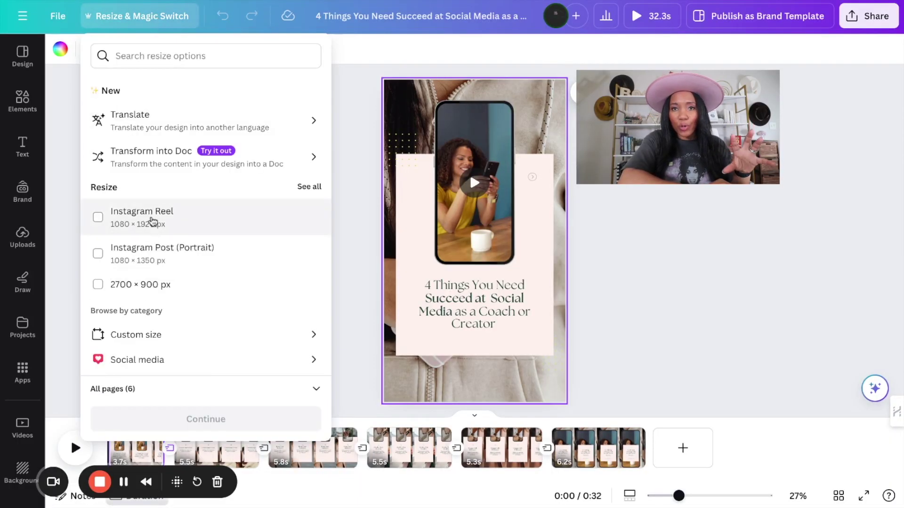
scroll(145, 283, down, 2)
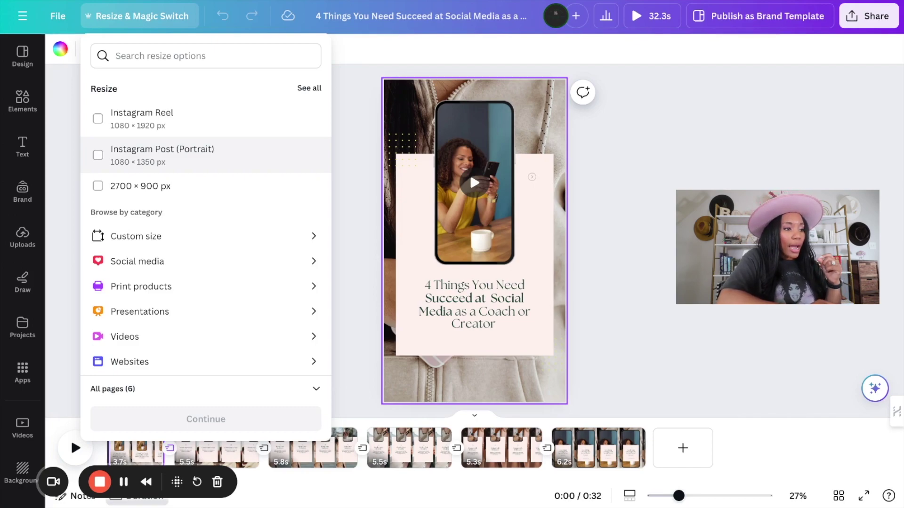
click(136, 155)
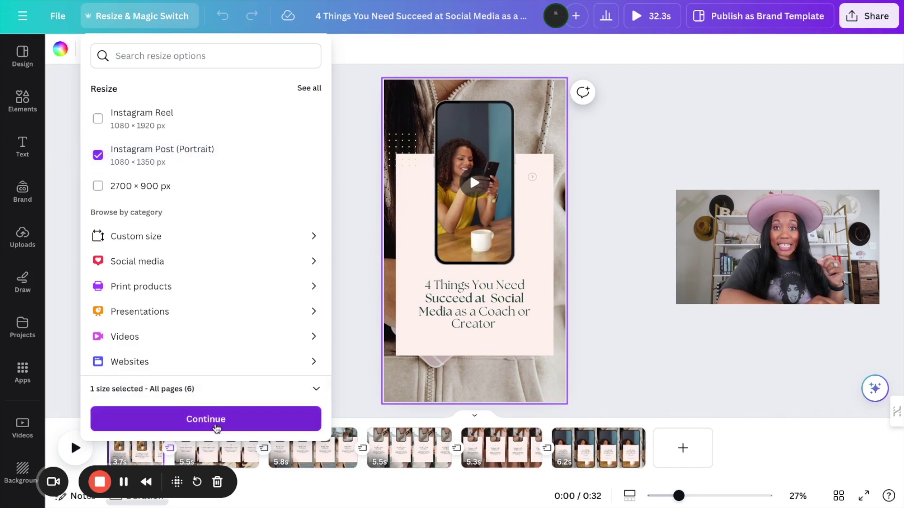
click(216, 421)
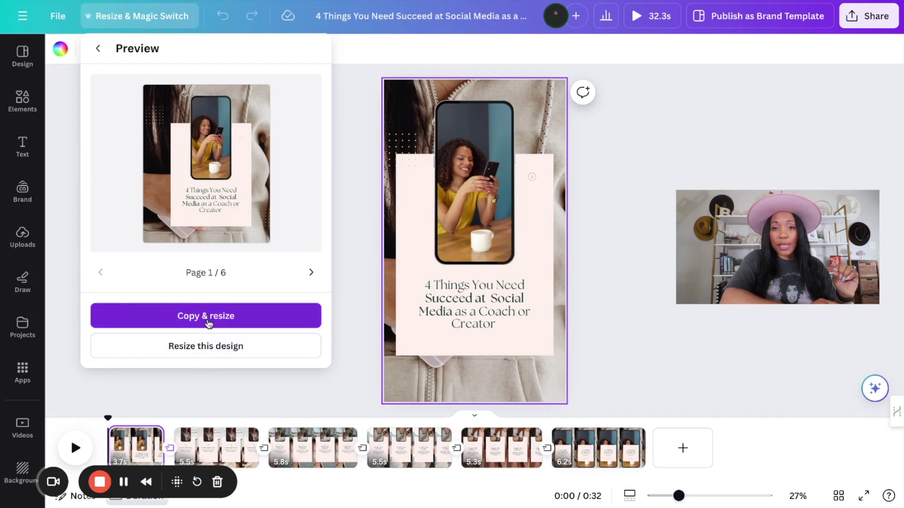
click(208, 323)
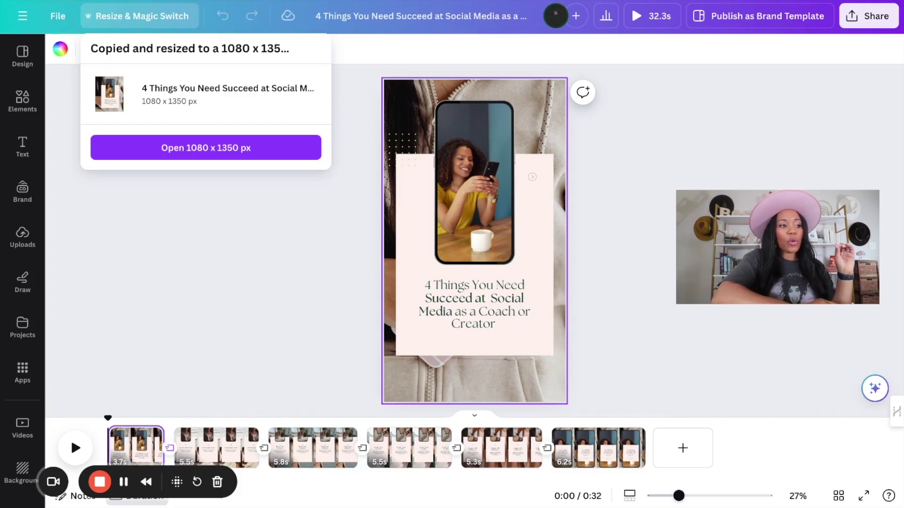
click(201, 151)
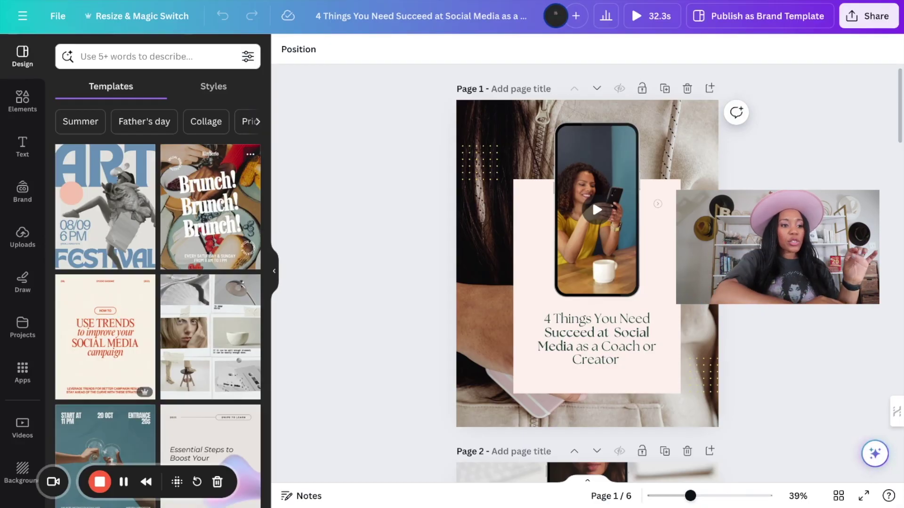
- Hide the template suggestions and review the pages of the resized portrait post
click(273, 271)
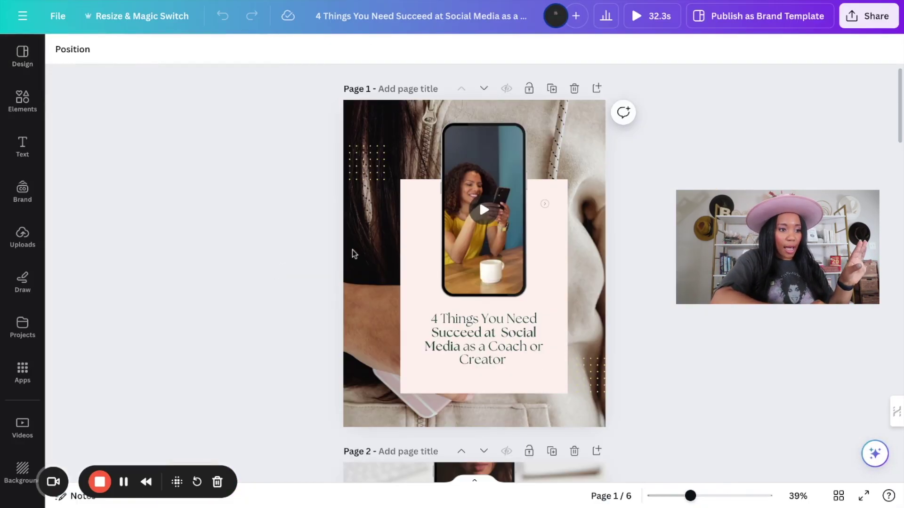
scroll(413, 293, down, 20)
scroll(413, 293, down, 10)
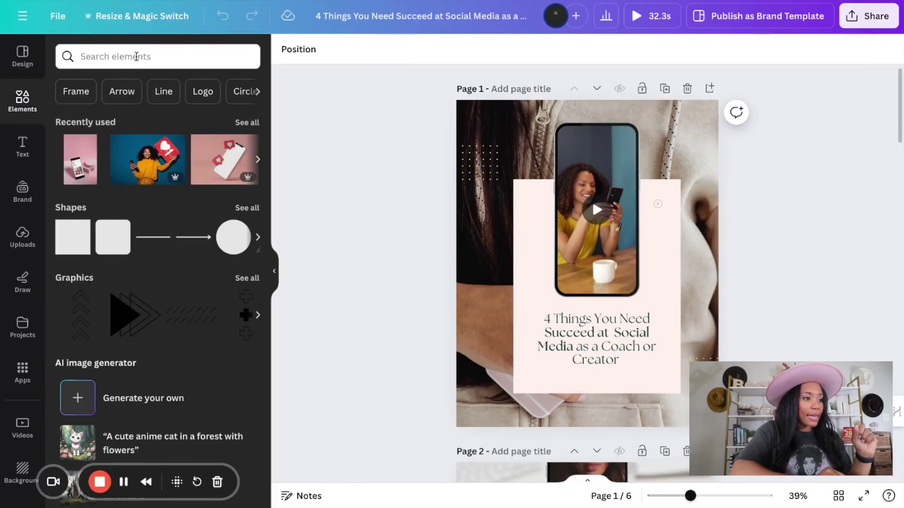
- Search the elements library for "social media"
click(135, 55)
click(316, 99)
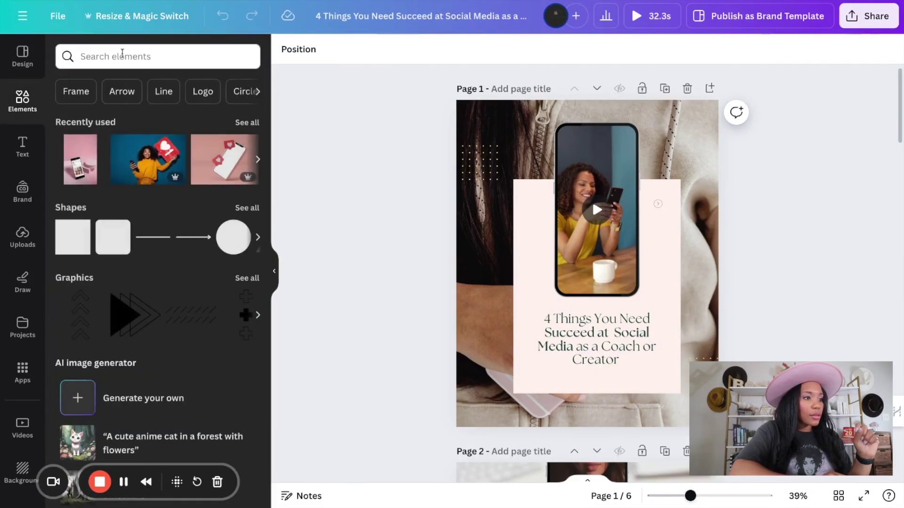
click(104, 62)
text(social me)
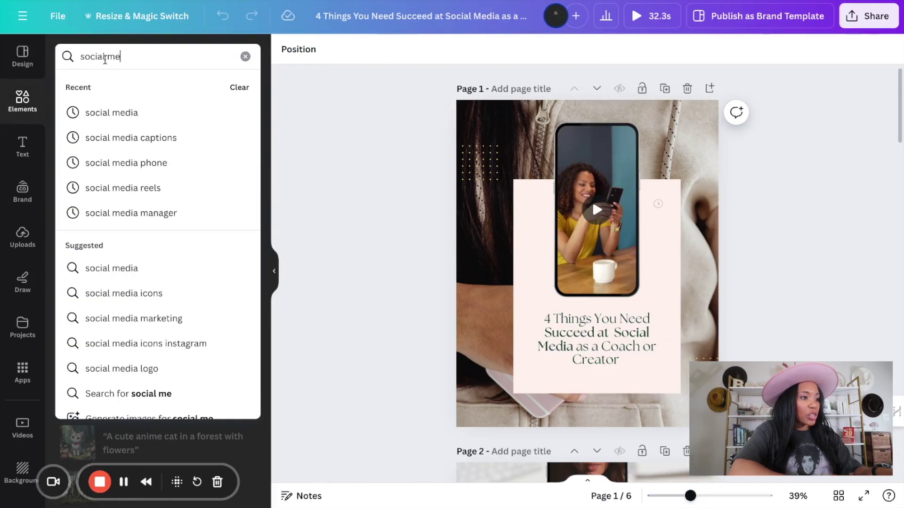
text(dia)
key(Return)
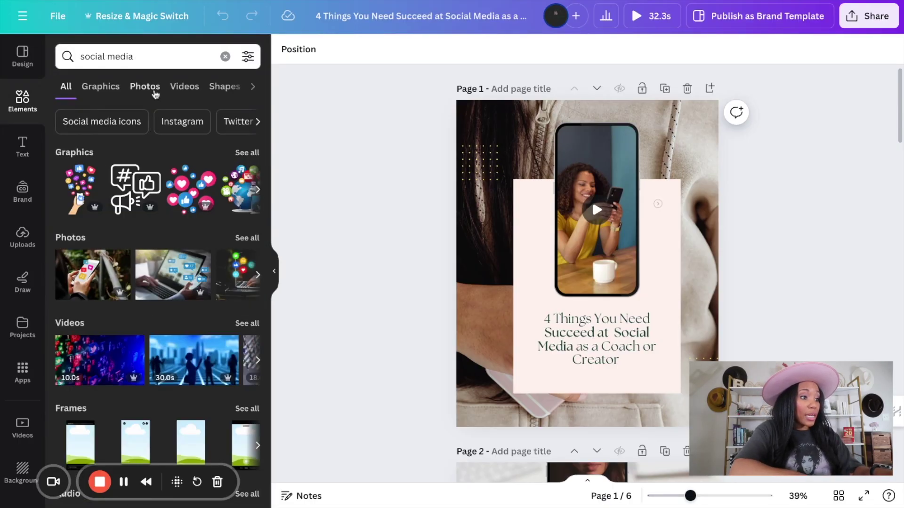
- Narrow the results to photos and put the photo of a hand-held phone with red like bubbles into page 1's phone frame
click(155, 94)
scroll(181, 347, down, 2)
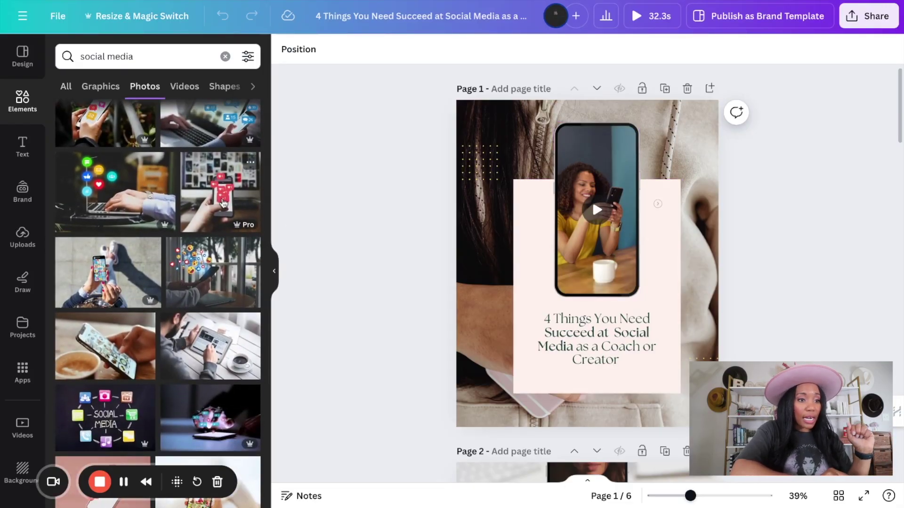
click(220, 185)
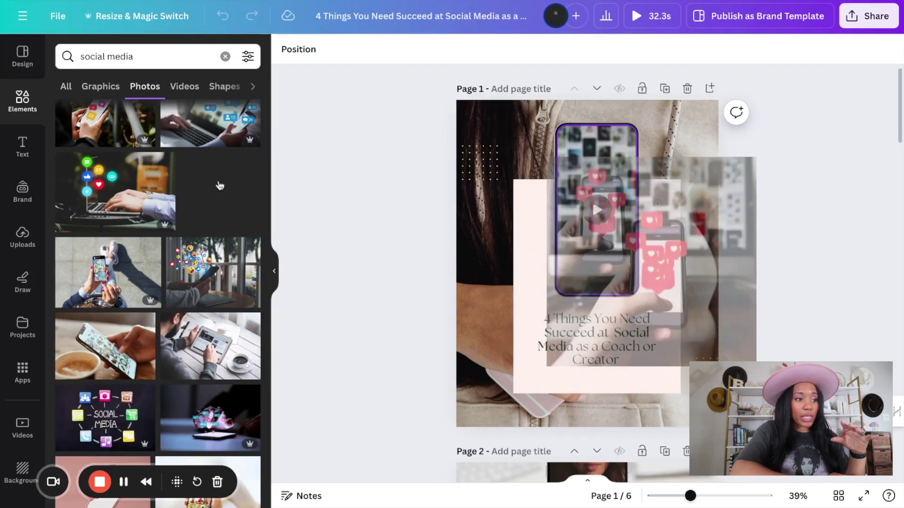
- Replace the video in page 2's phone frame with the photo of a phone on a pink background
scroll(487, 360, down, 9)
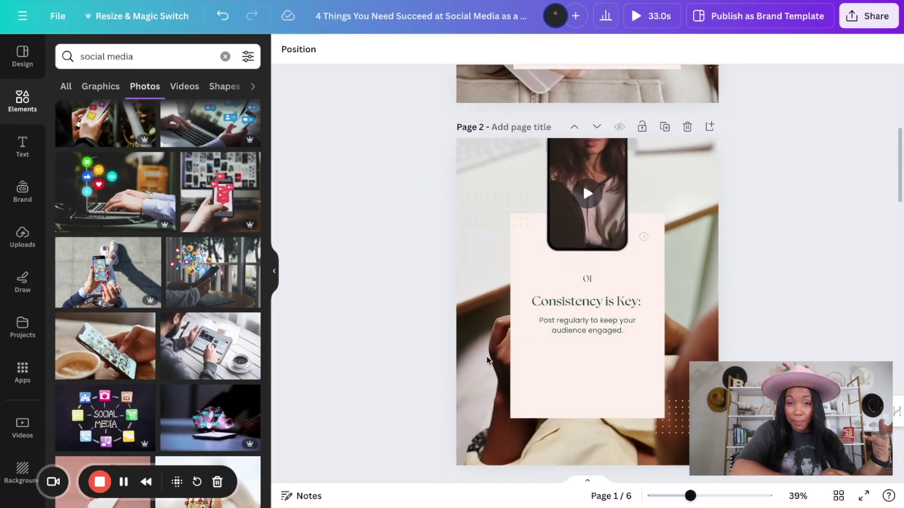
scroll(294, 420, down, 1)
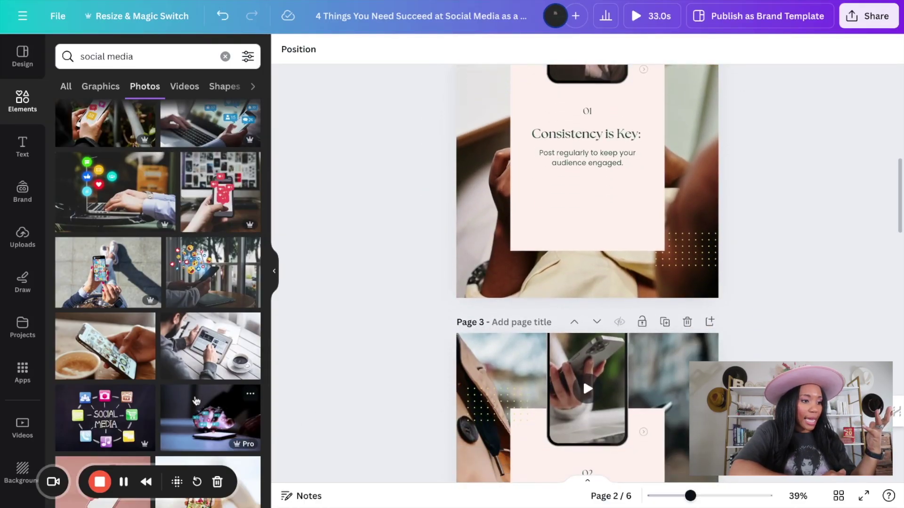
scroll(195, 399, down, 5)
scroll(545, 305, up, 4)
scroll(544, 306, up, 2)
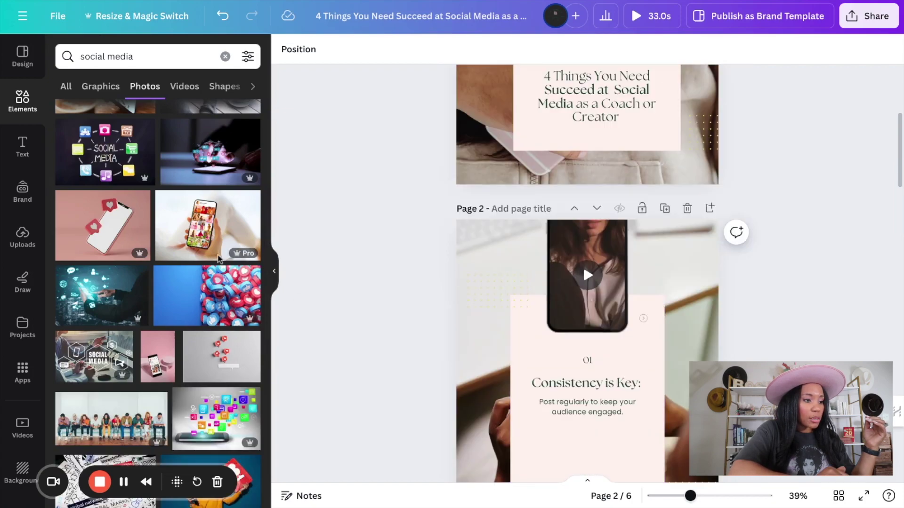
drag(157, 357, 587, 275)
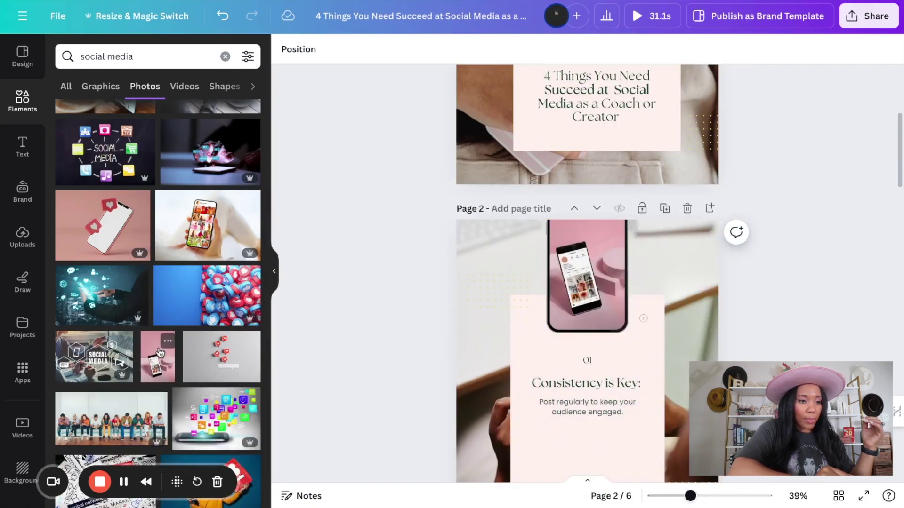
- Fill page 3's phone frame with the light flat-lay photo and reposition its crop so the white phone sits inside the frame
scroll(583, 264, down, 8)
scroll(185, 381, down, 10)
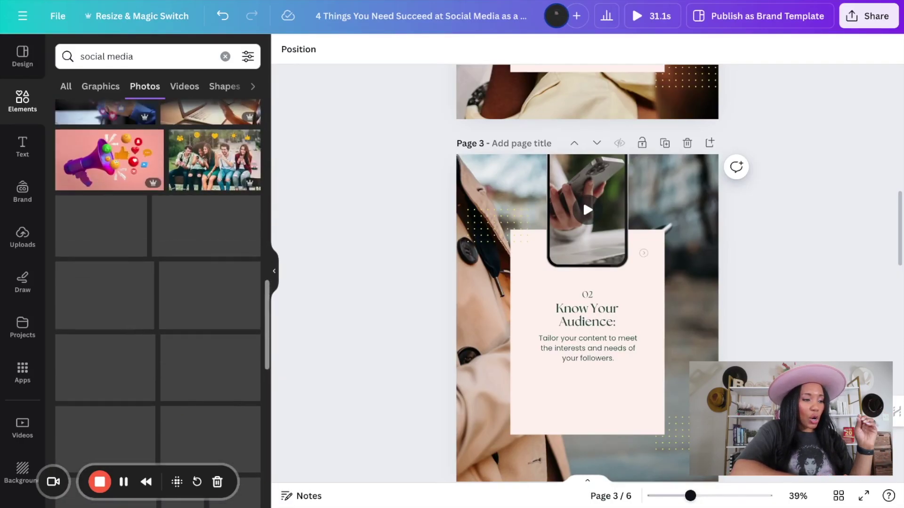
drag(228, 366, 587, 212)
click(589, 219)
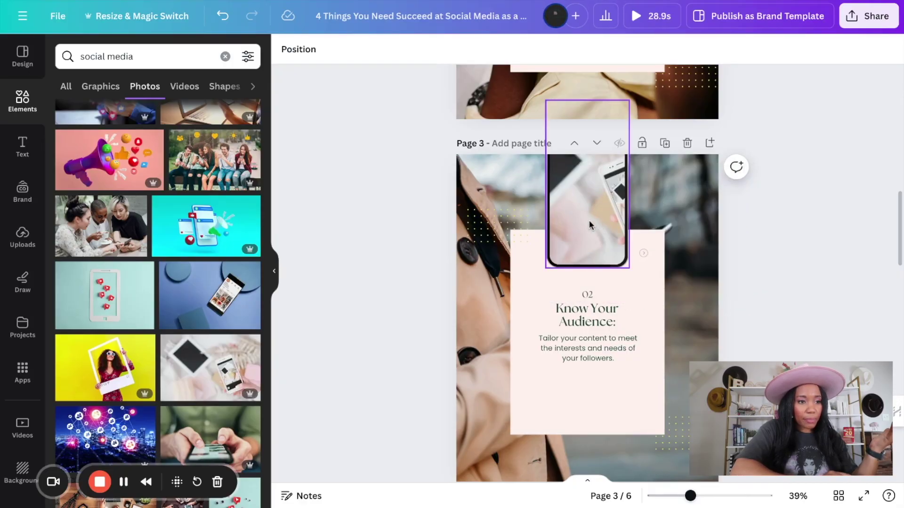
double_click(589, 219)
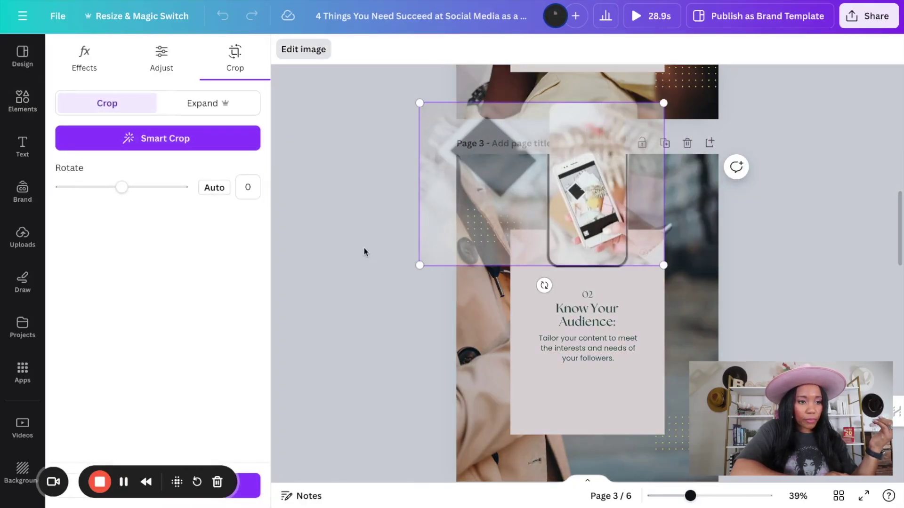
click(363, 250)
- Fill page 4's phone frame with the photo of hands holding a phone over a coffee cup
scroll(548, 340, down, 6)
scroll(184, 340, down, 15)
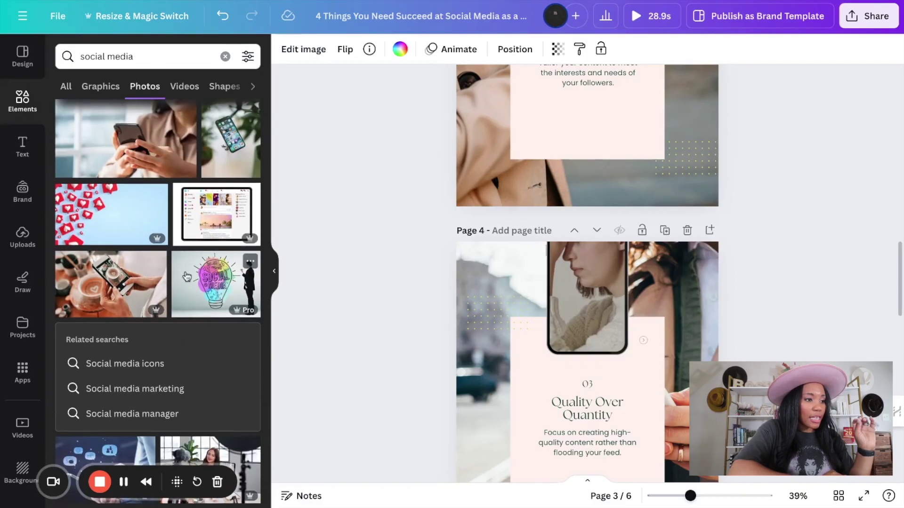
scroll(113, 277, down, 2)
click(120, 223)
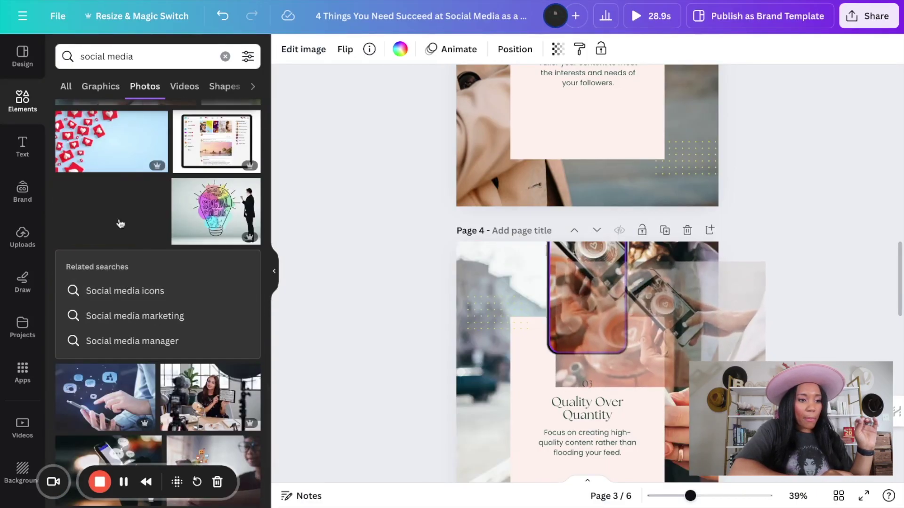
- Replace the video in page 5's phone frame with the warm-toned photo of a hand on a white phone with like notifications
scroll(549, 261, down, 12)
scroll(550, 261, up, 2)
scroll(181, 343, down, 6)
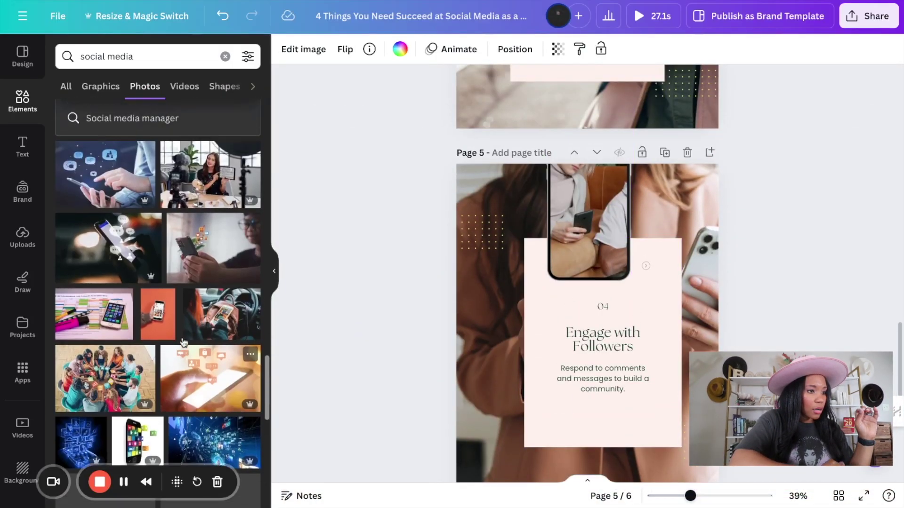
click(216, 181)
click(158, 322)
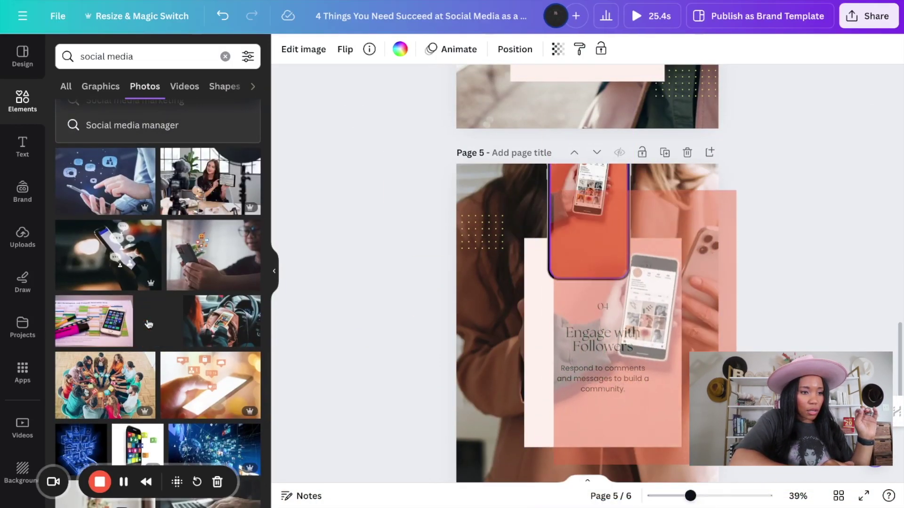
scroll(158, 282, down, 5)
click(211, 180)
- Replace the video in page 6's large phone frame with the photo of a woman filming herself with a phone on a tripod
scroll(566, 258, down, 10)
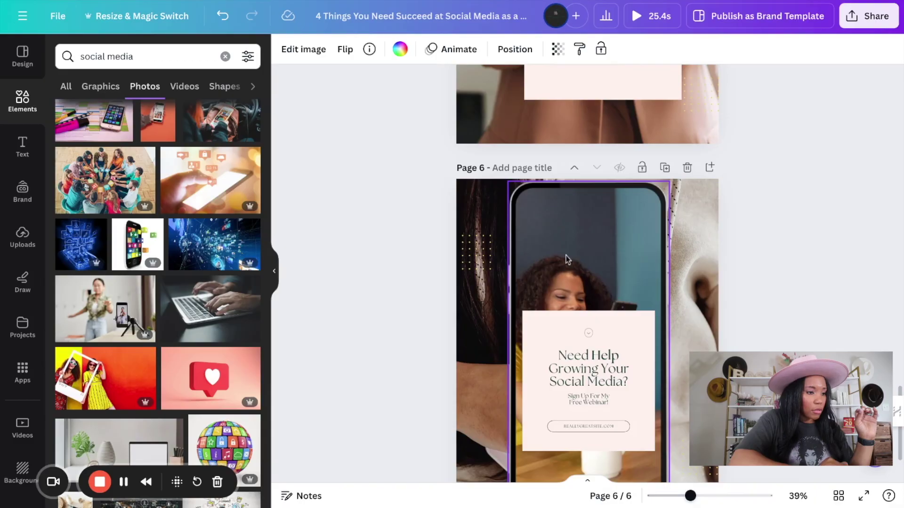
scroll(99, 297, down, 9)
scroll(99, 296, up, 8)
click(98, 297)
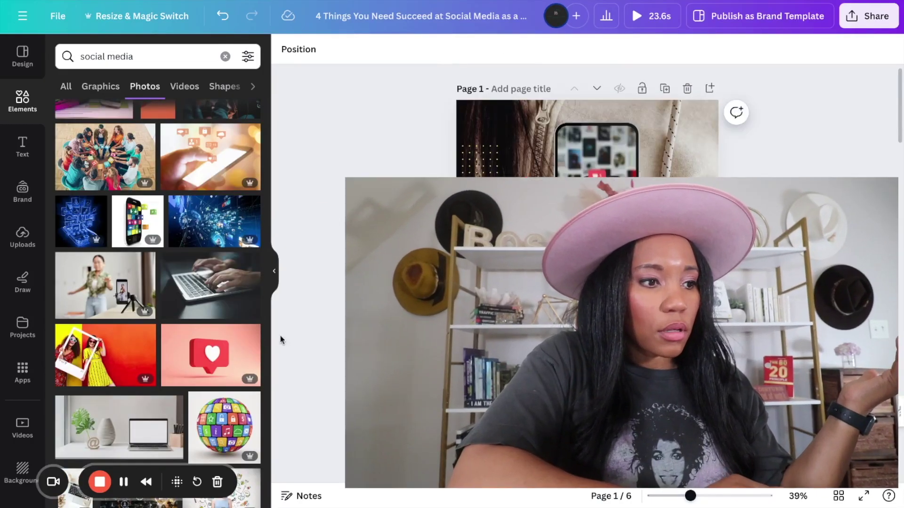
- Hide the elements results and review all six pages of the portrait post with their new photos
click(274, 271)
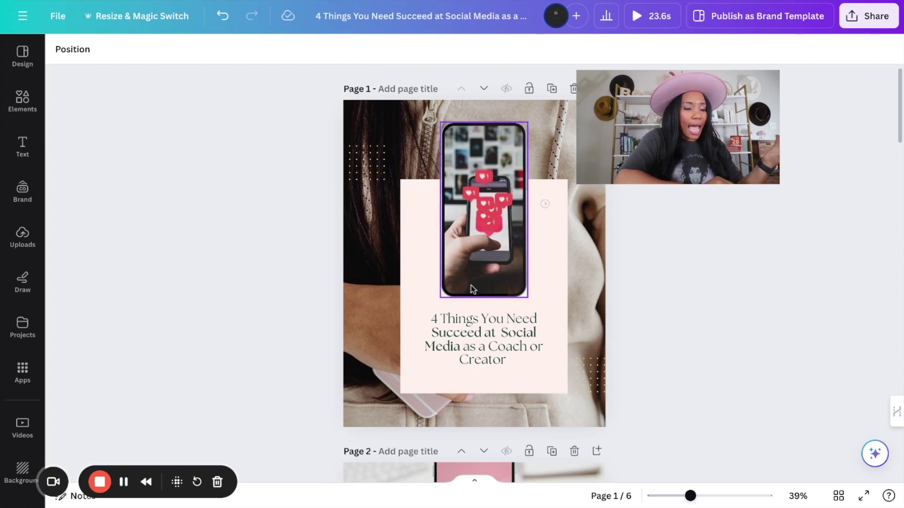
scroll(471, 285, down, 6)
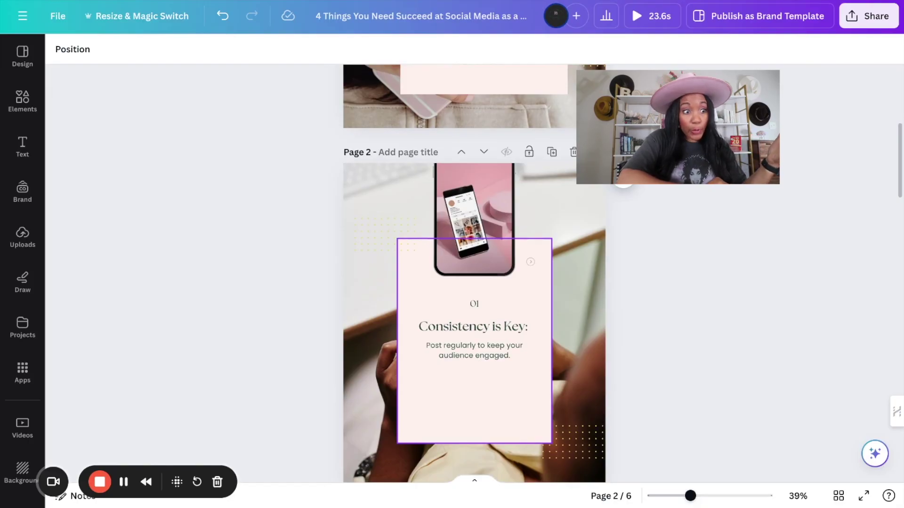
scroll(474, 273, down, 4)
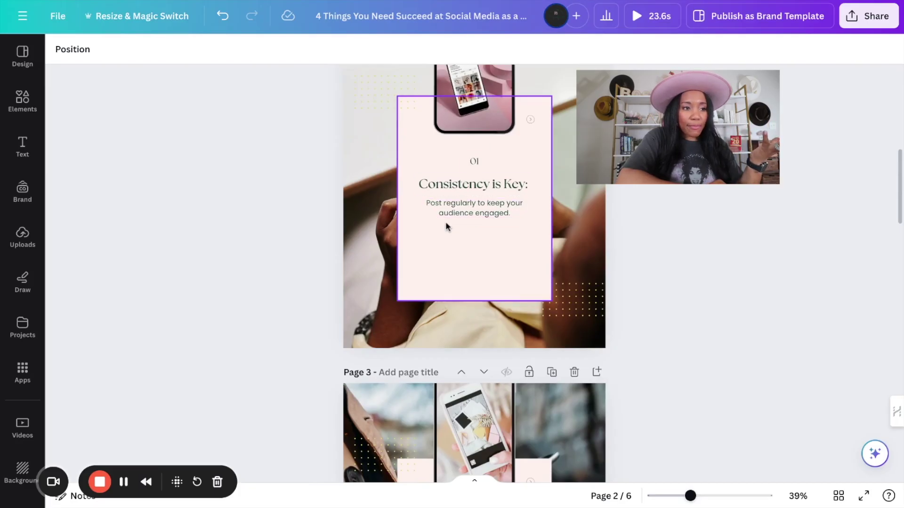
scroll(446, 227, down, 18)
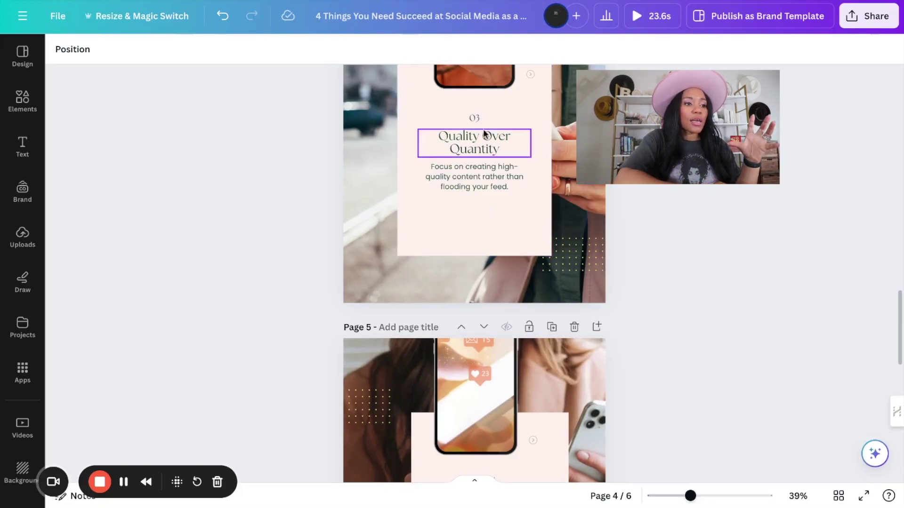
scroll(481, 261, down, 10)
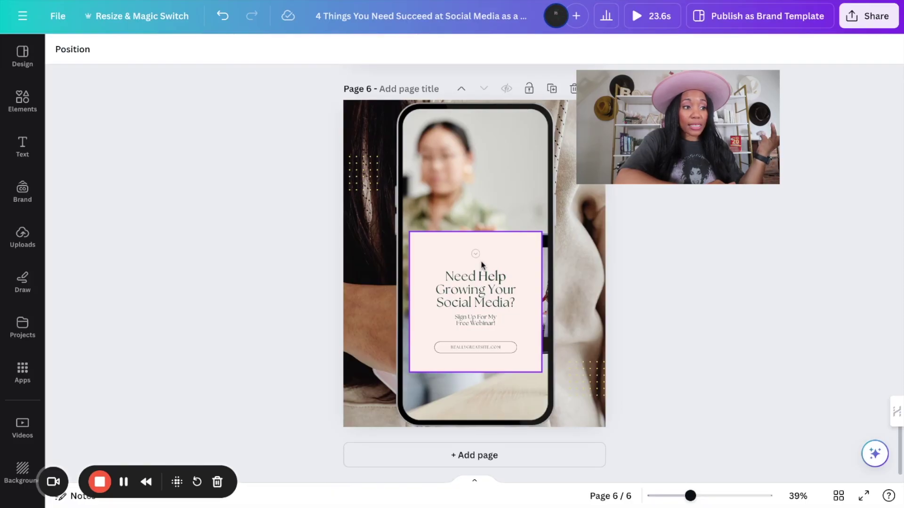
scroll(481, 260, up, 7)
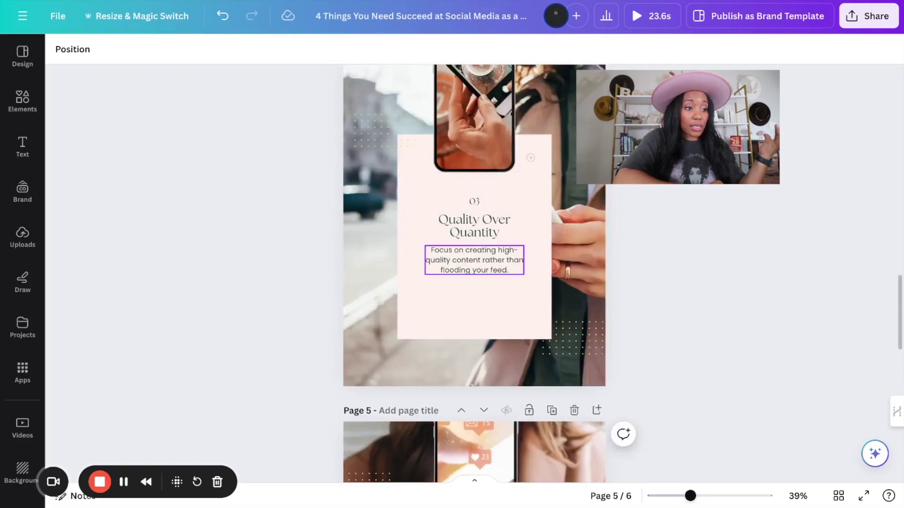
scroll(486, 232, down, 7)
scroll(487, 232, up, 7)
scroll(487, 232, up, 10)
scroll(487, 232, up, 3)
scroll(486, 232, down, 10)
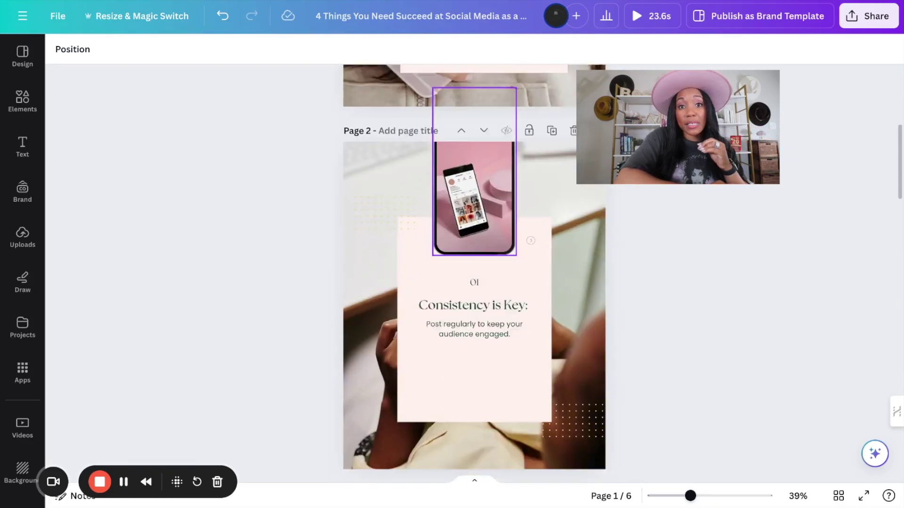
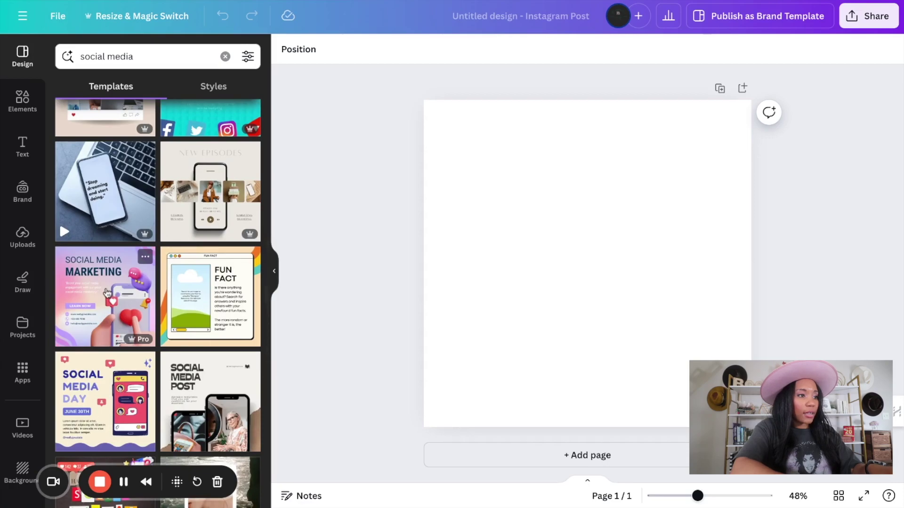
- Apply the beige Social Media Manager job application template to the blank Instagram post and return to the template results
scroll(121, 316, down, 6)
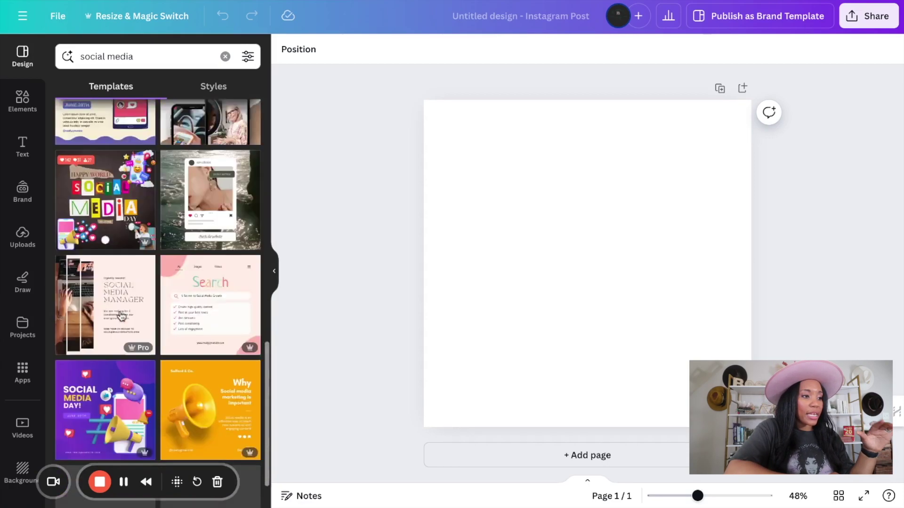
scroll(121, 316, up, 10)
scroll(120, 282, up, 1)
scroll(121, 282, down, 8)
scroll(183, 385, down, 2)
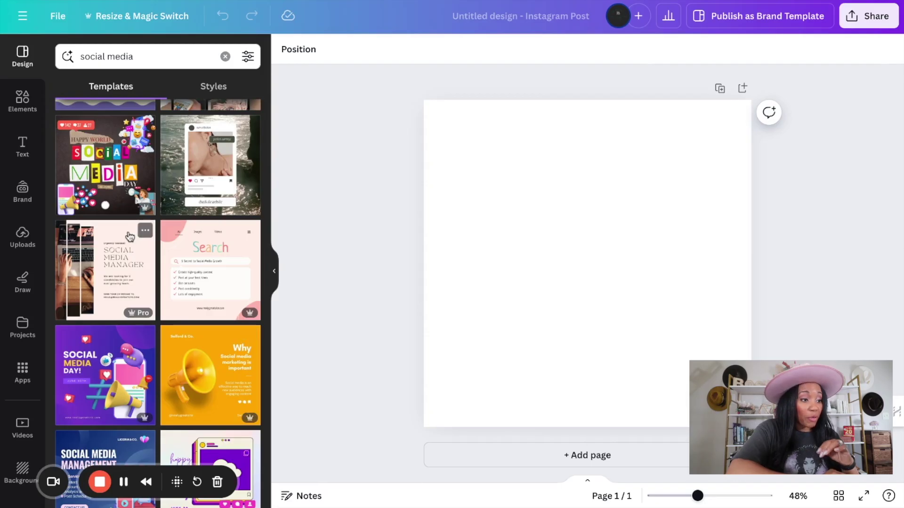
click(126, 284)
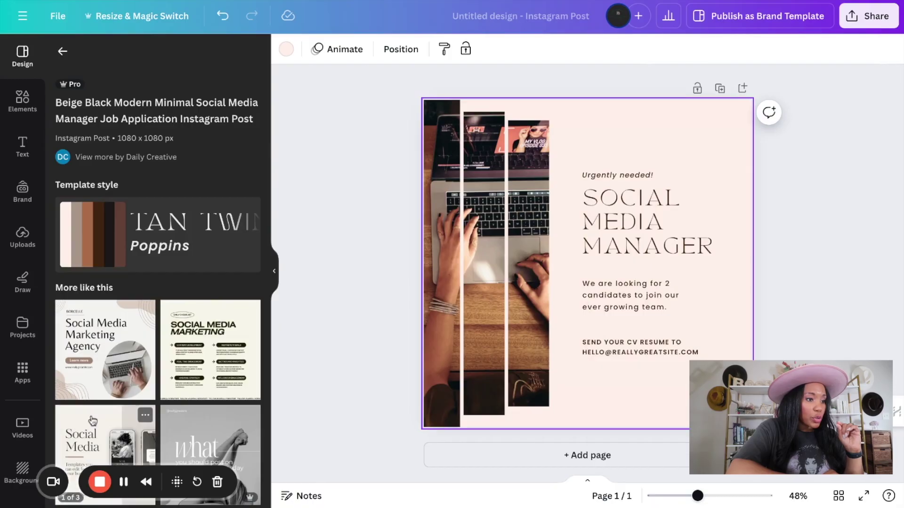
click(73, 54)
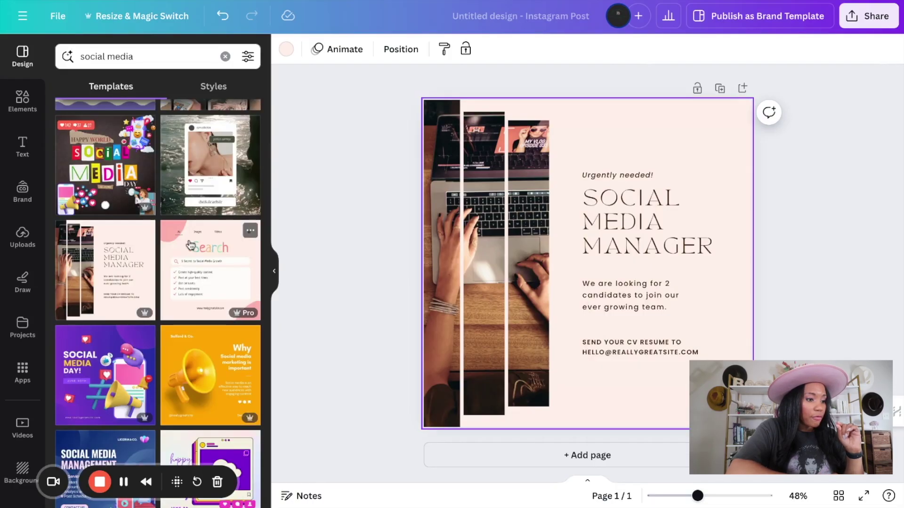
- Find the Yellow Social Media Marketing Fundamentals Diagram template among the social media results and apply it to the Instagram post
scroll(189, 245, down, 5)
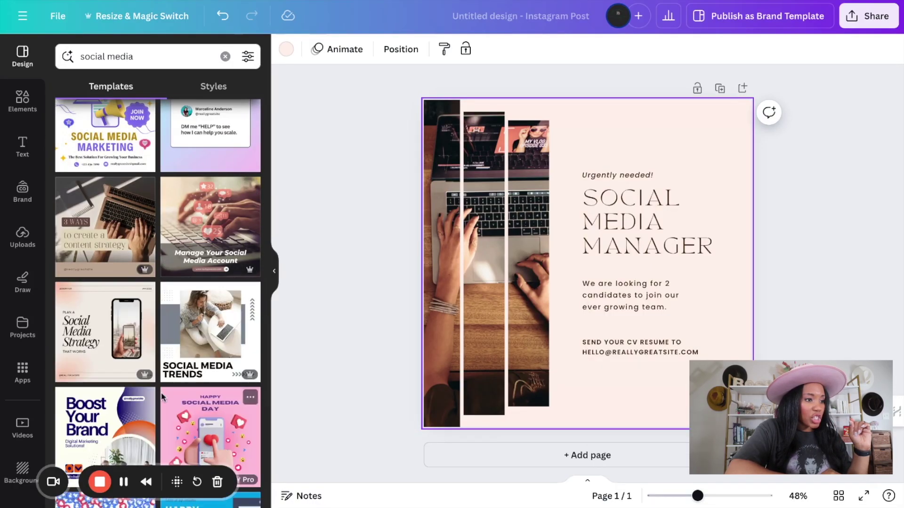
scroll(161, 391, down, 8)
scroll(161, 392, down, 10)
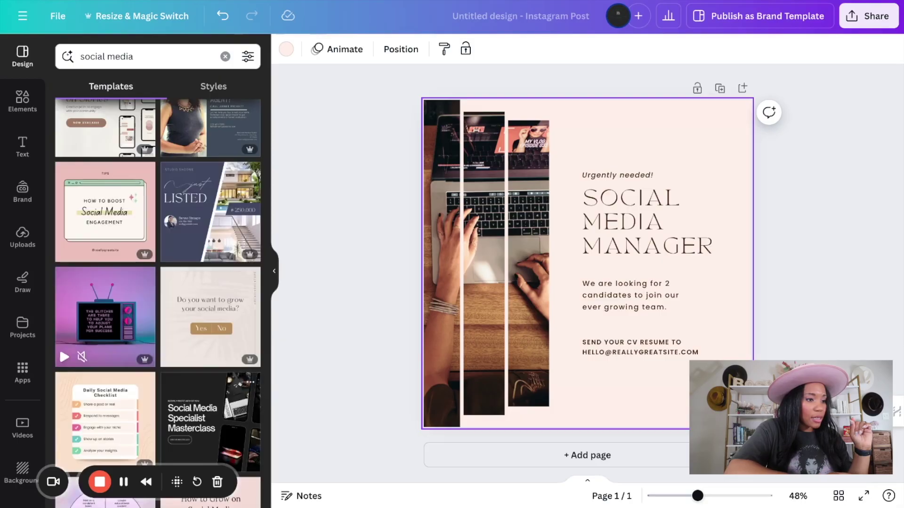
click(128, 334)
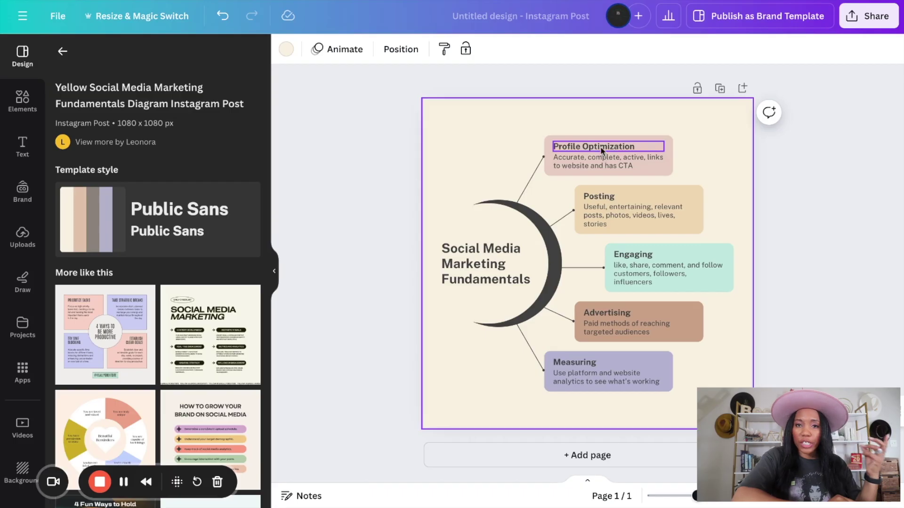
- Replace the diagram's "Profile Optimization" heading with "Stay True to Your Brand", without list numbering
double_click(601, 147)
text(1. Stay True to Your Brand)
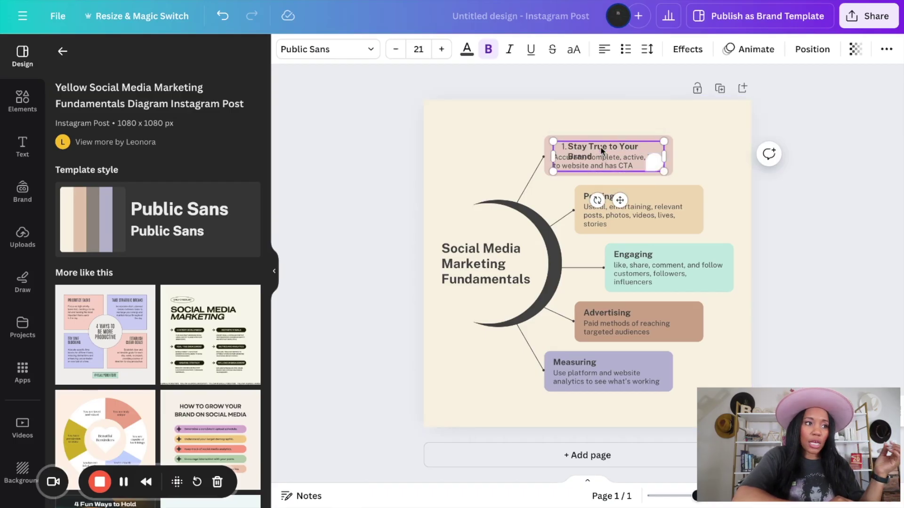
key(BackSpace)
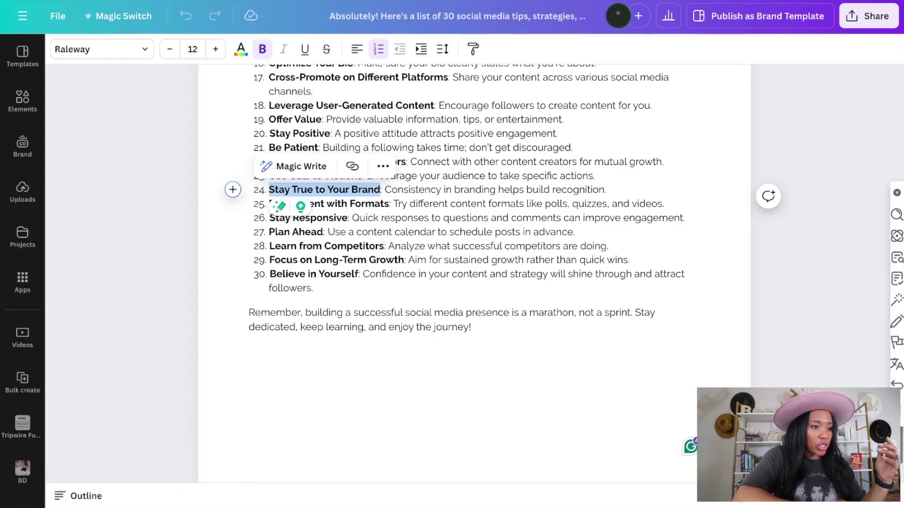
- Copy the "Stay True to Your Brand" description from the tips document and replace the pink box's body text with it, without list numbering
click(385, 190)
key(shift+End)
key(ctrl+c)
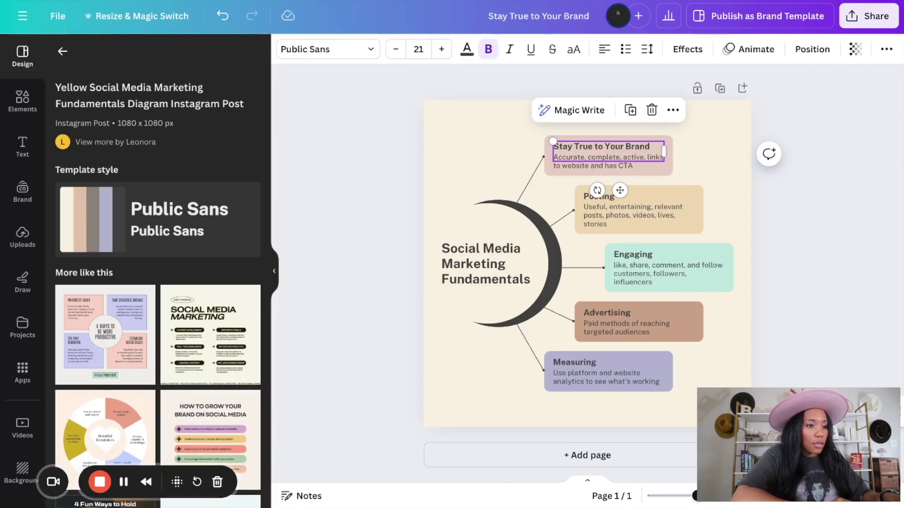
click(568, 165)
key(ctrl+a)
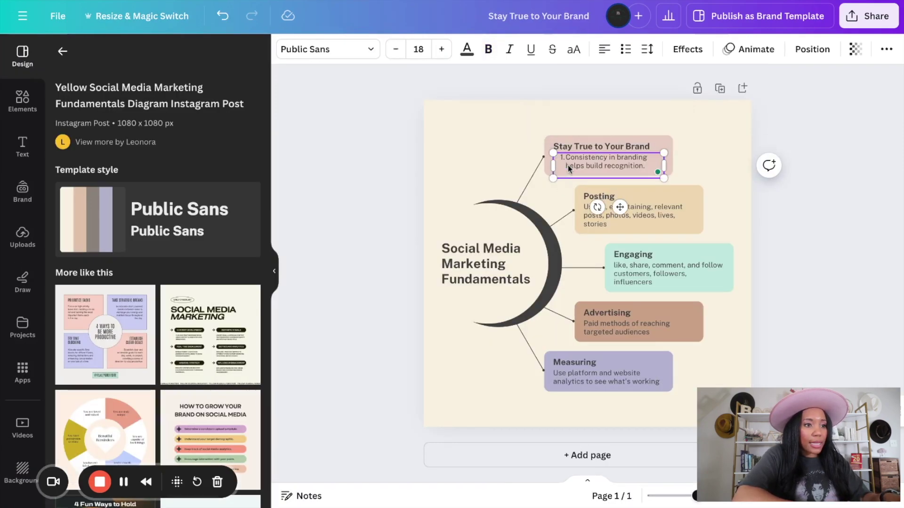
key(ctrl+v)
click(512, 144)
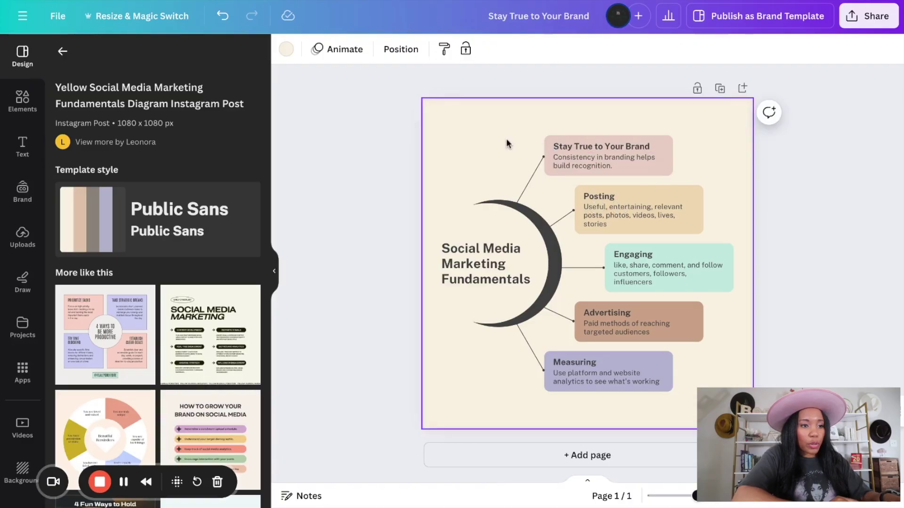